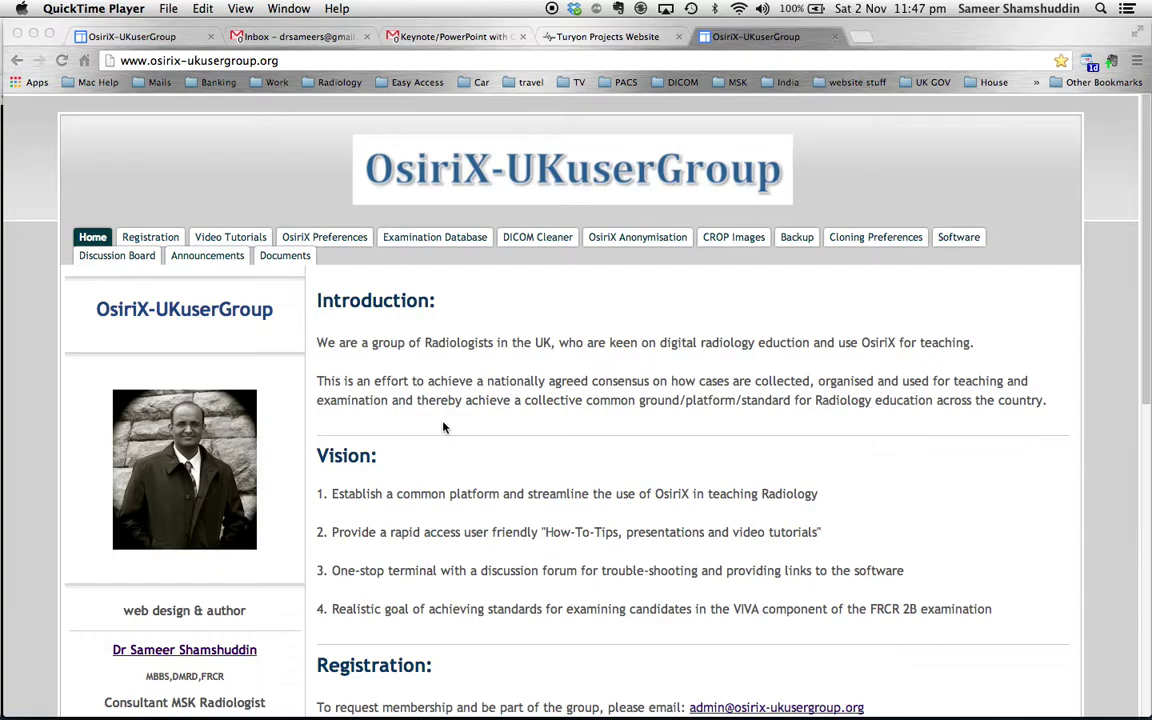
Switch to Keynote and display slide 2, 'Demonstation', with its underlined Case 1 and Case 2 links.
key("super+Tab")
key("super+Tab")
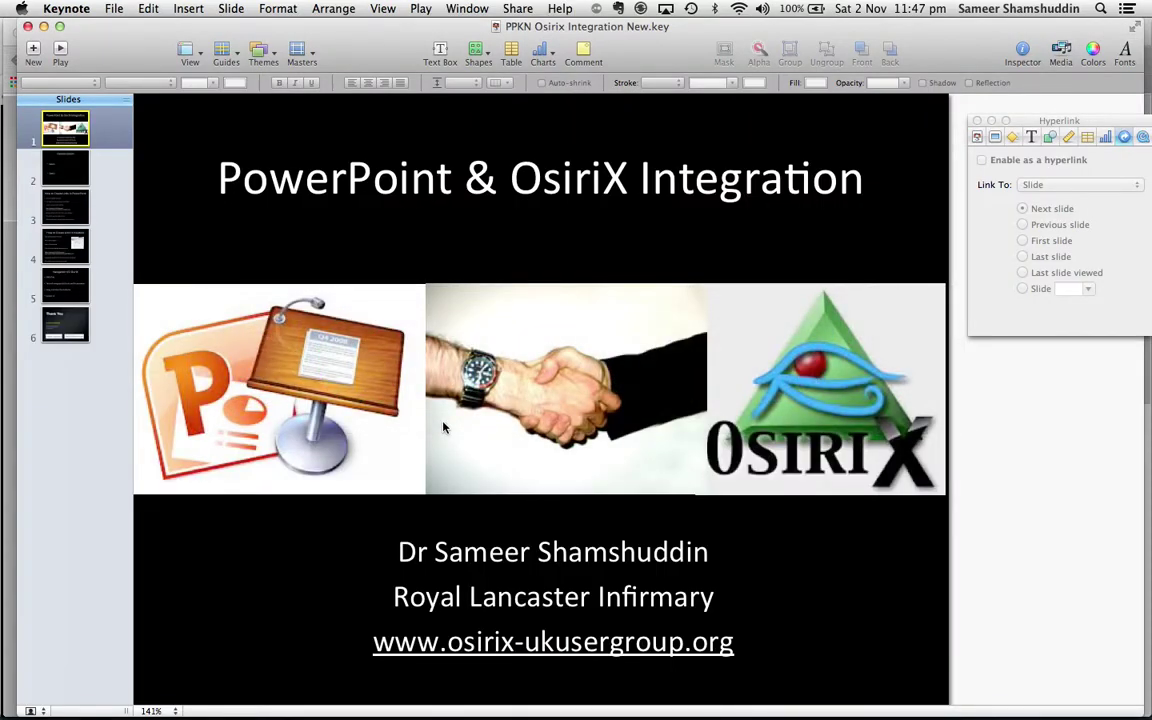
left_click(70, 178)
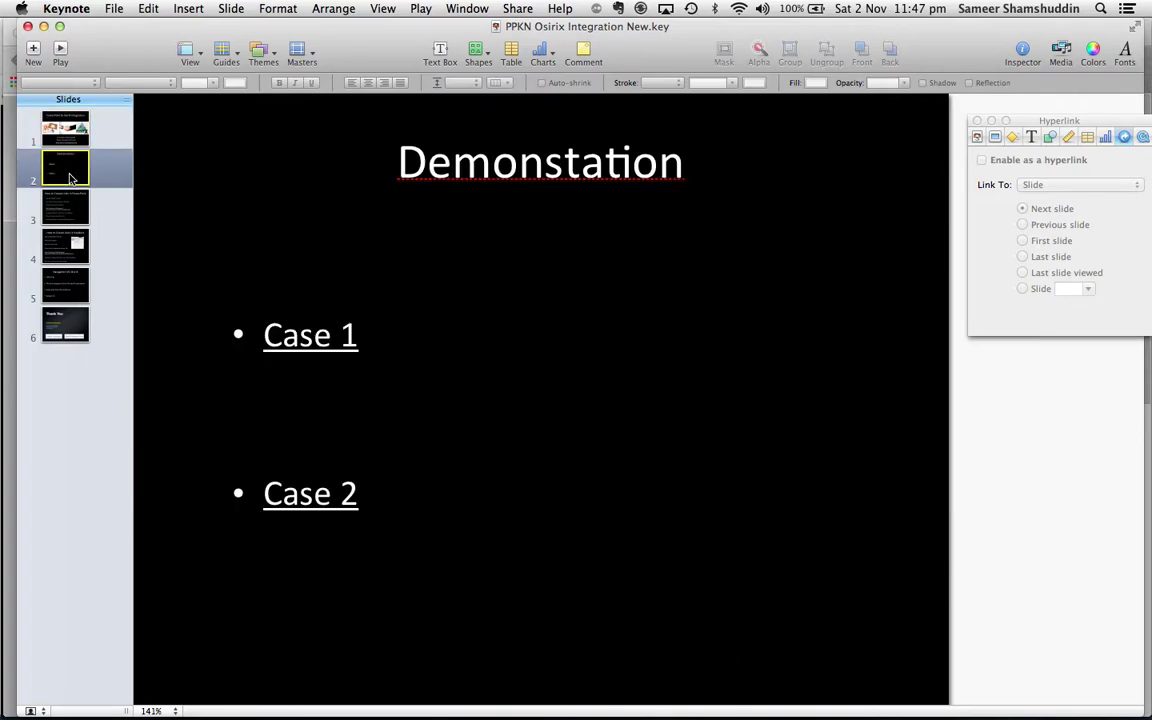
left_click(333, 343)
left_click(333, 343)
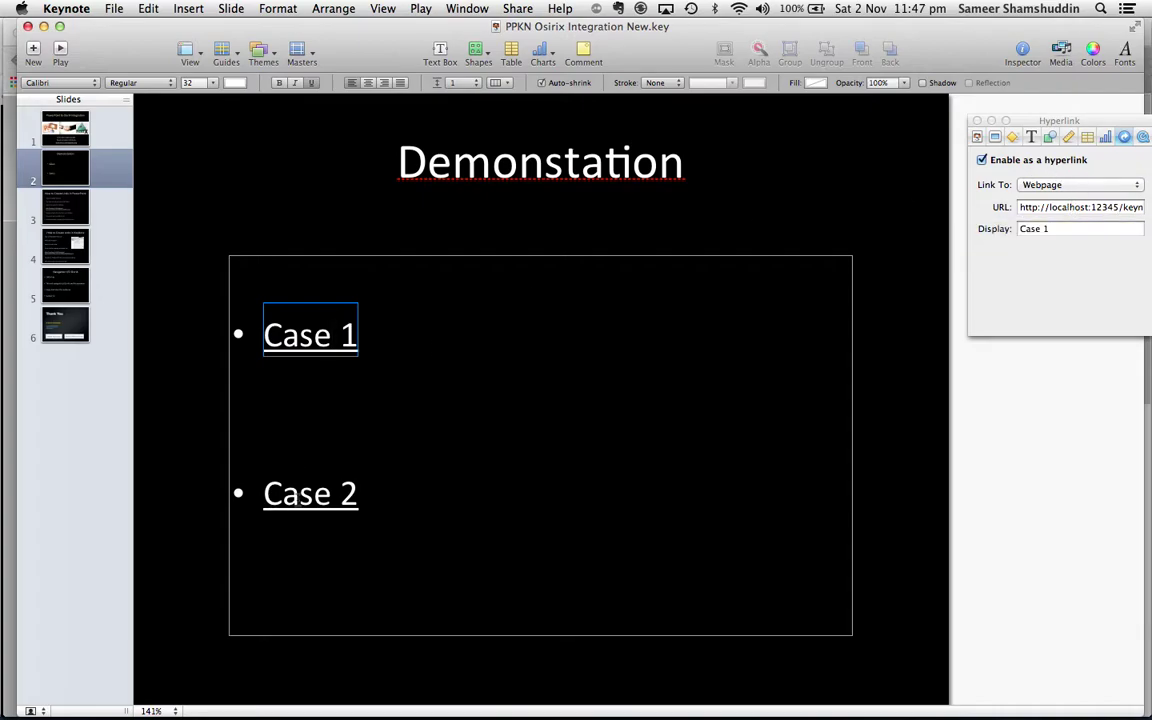
left_click(298, 493)
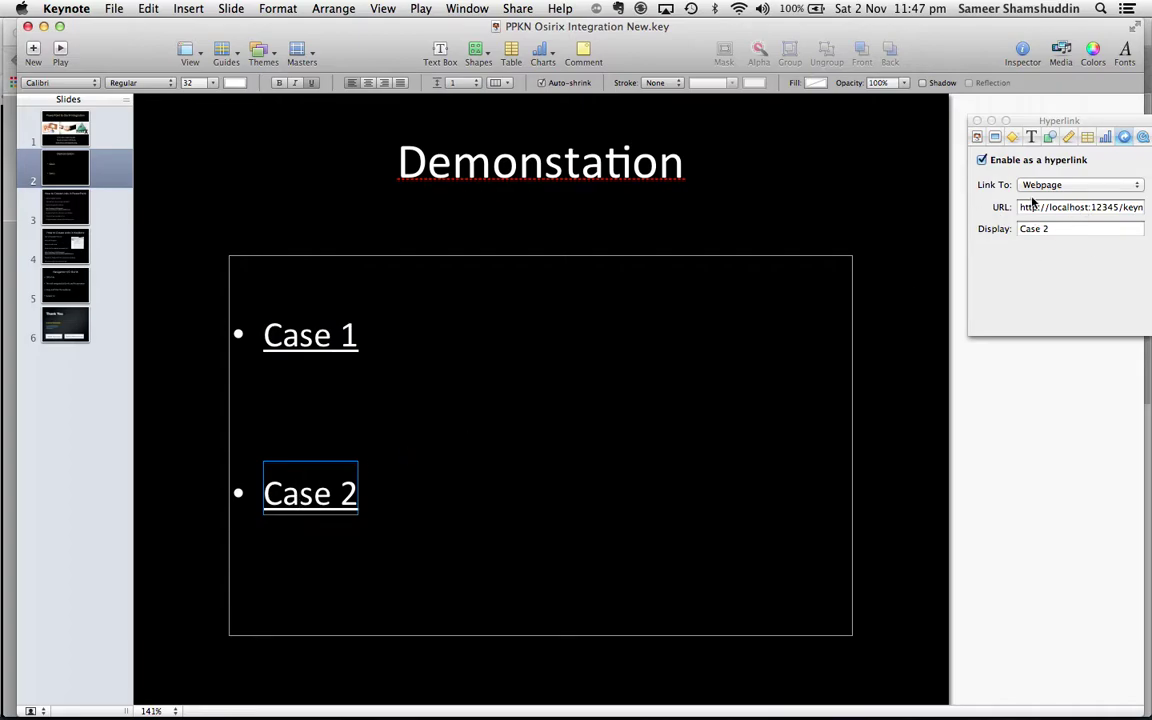
left_click(314, 335)
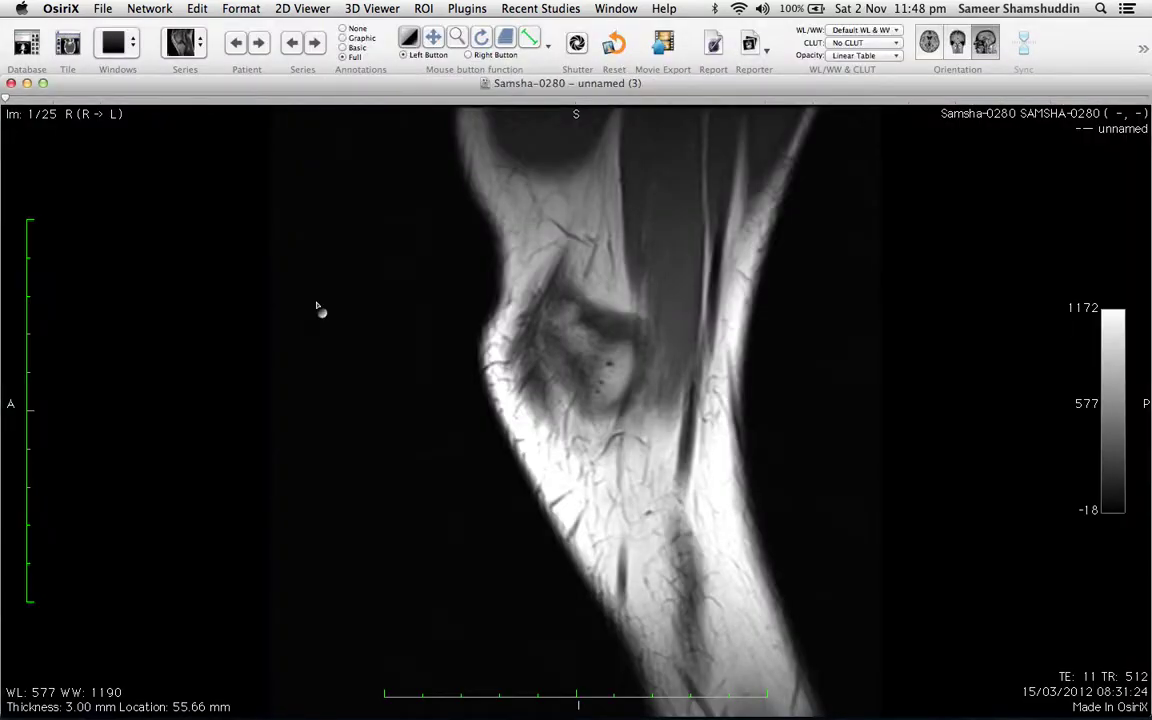
Page back and forth through the knee MRI's sagittal slices, ending on image 11 of 25.
scroll(316, 307, "down", 9)
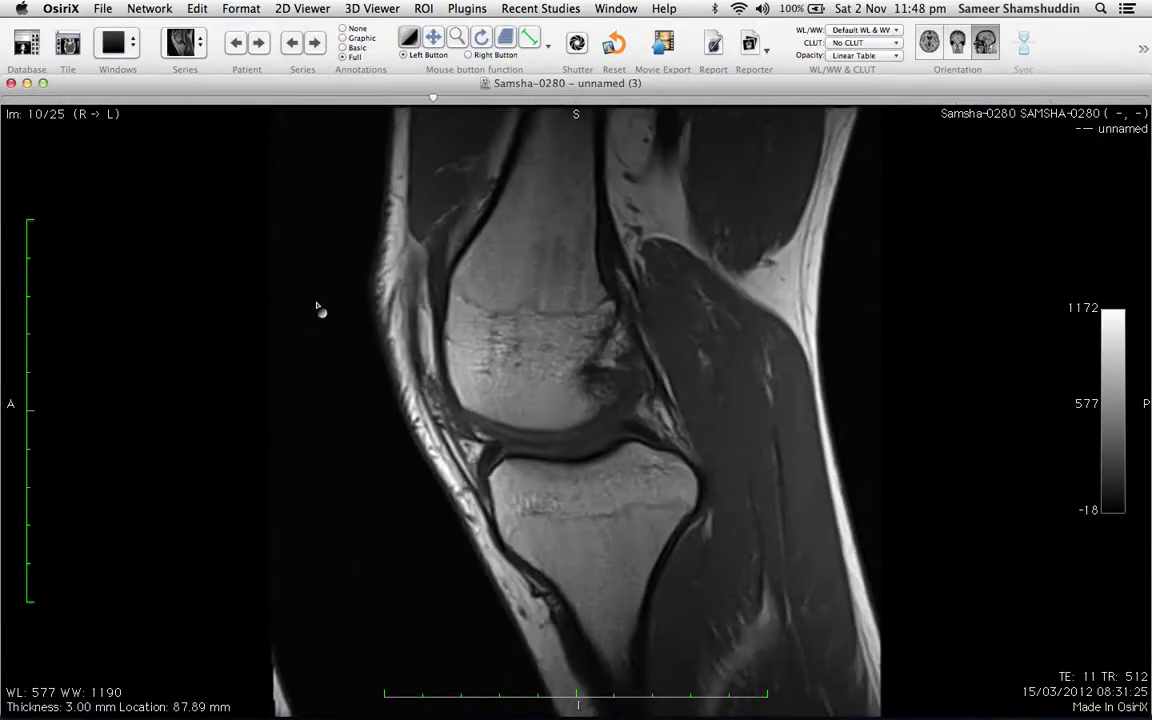
scroll(316, 307, "down", 11)
scroll(316, 307, "up", 4)
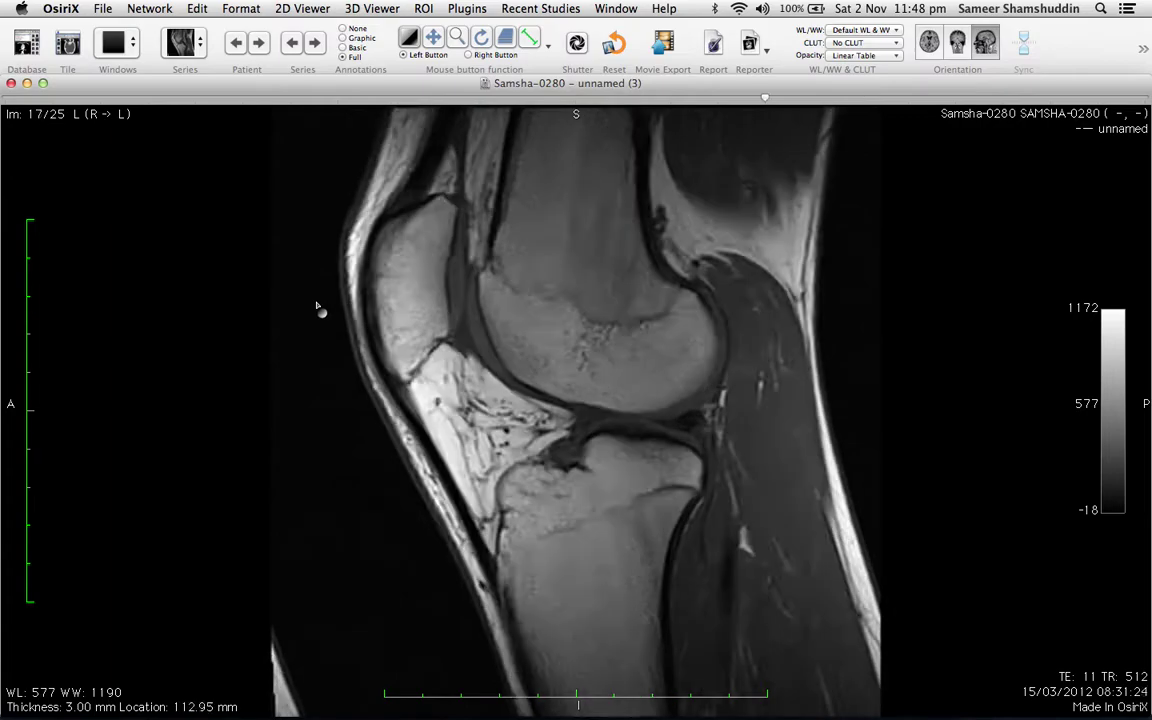
scroll(316, 307, "up", 6)
scroll(316, 307, "down", 9)
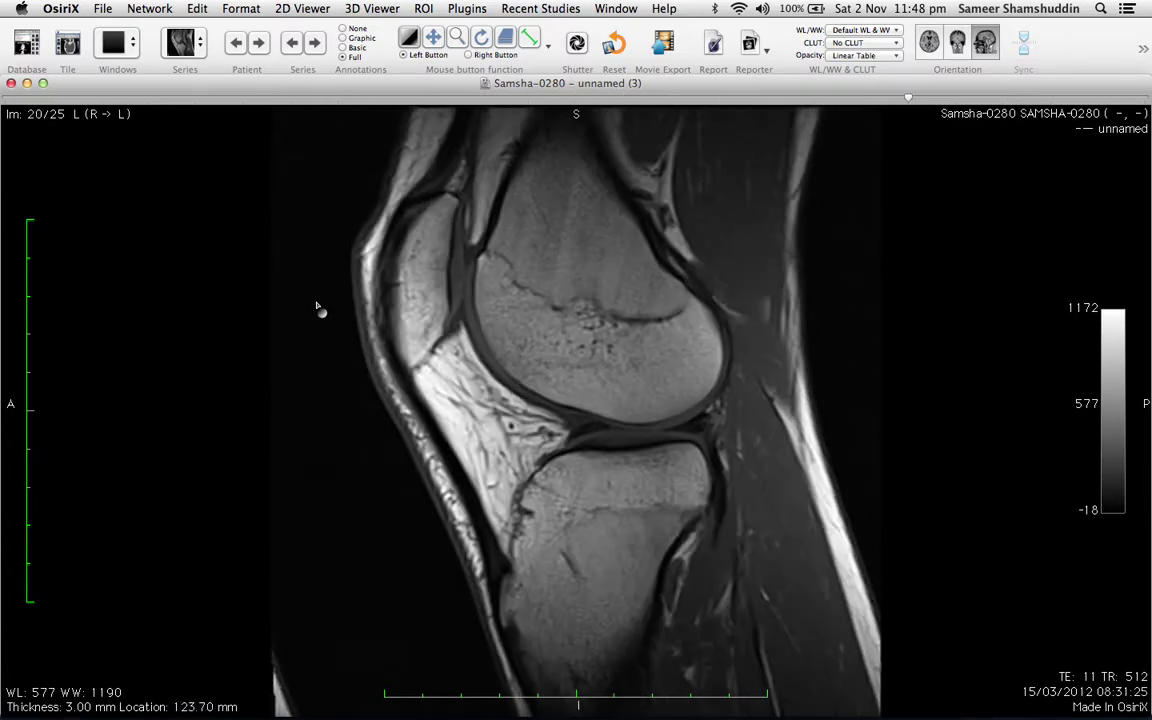
scroll(316, 307, "down", 2)
scroll(316, 307, "up", 10)
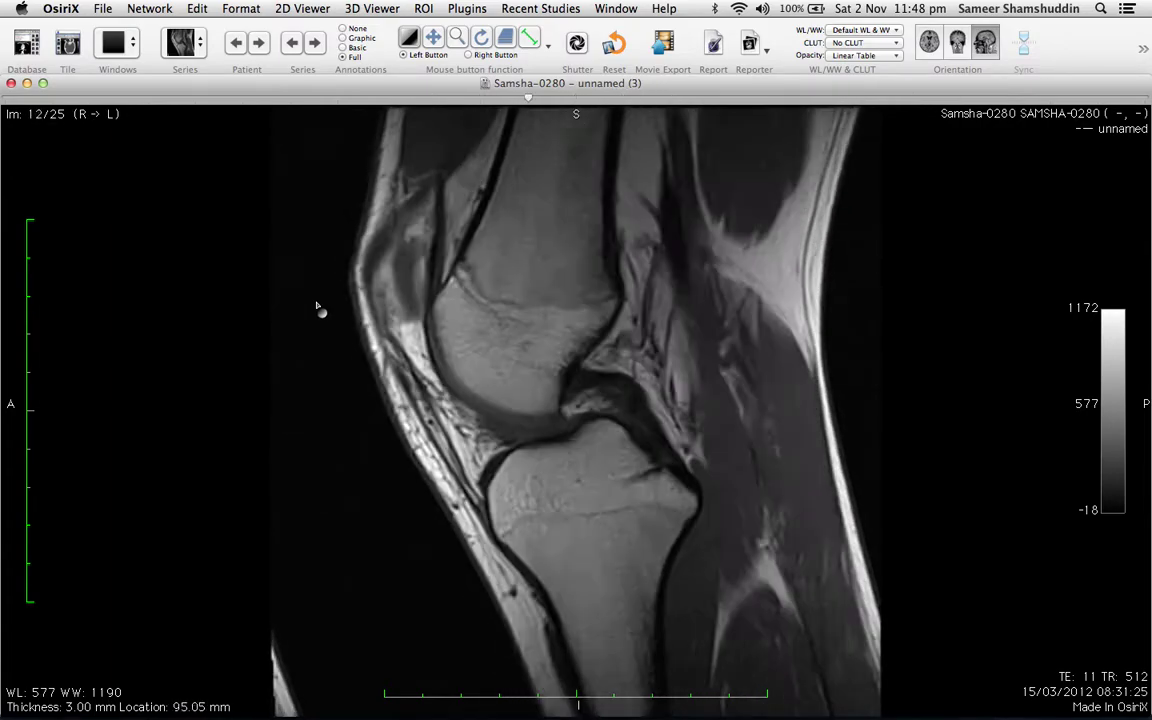
scroll(316, 307, "up", 1)
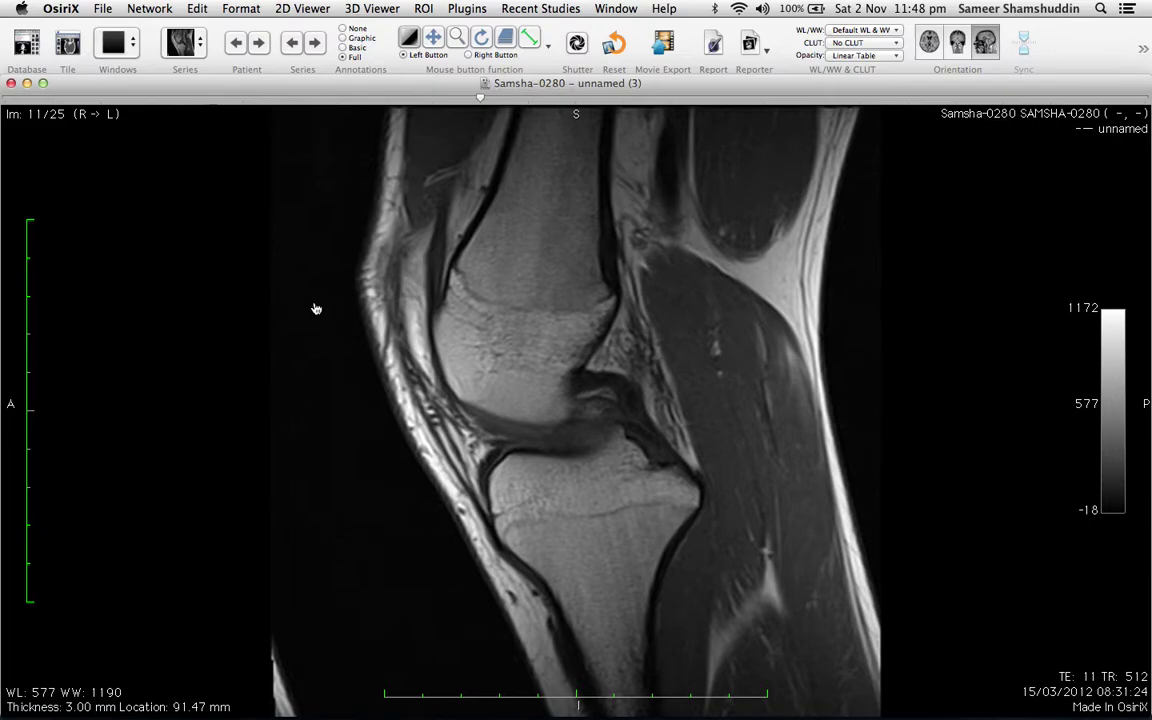
Use the Case 2 link to load the right wrist PA radiograph in OsiriX, then return to the slides.
key("super+Tab")
key("super+Tab")
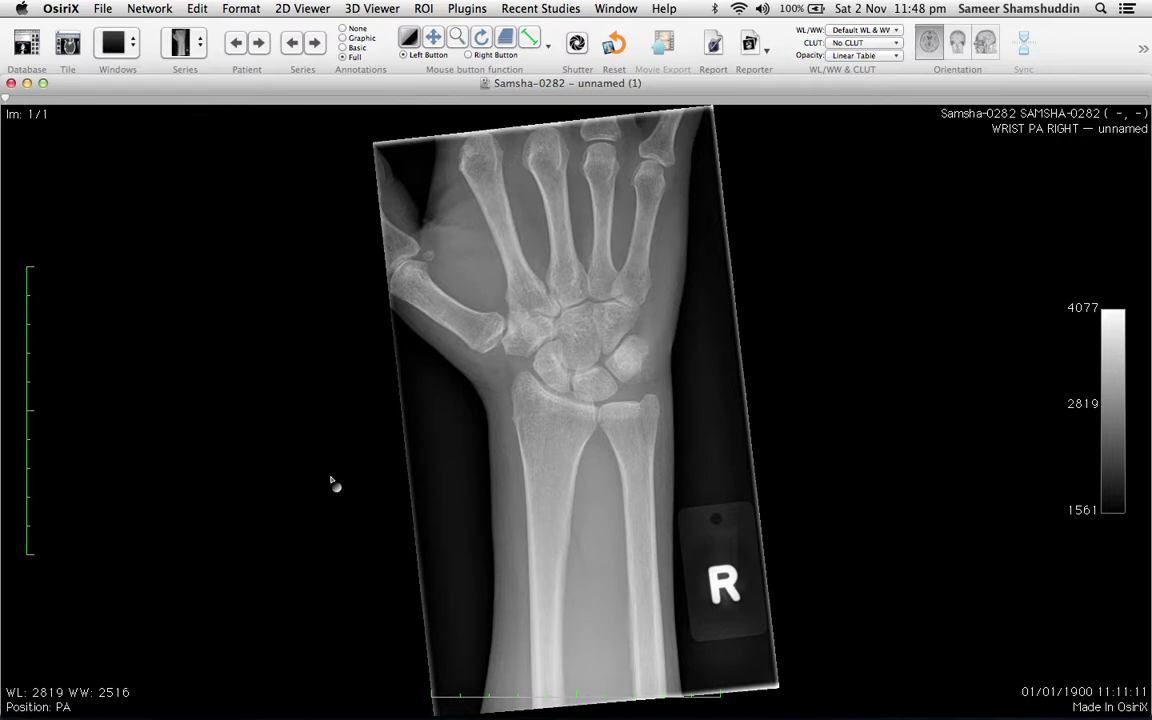
key("super+Tab")
key("super+Tab")
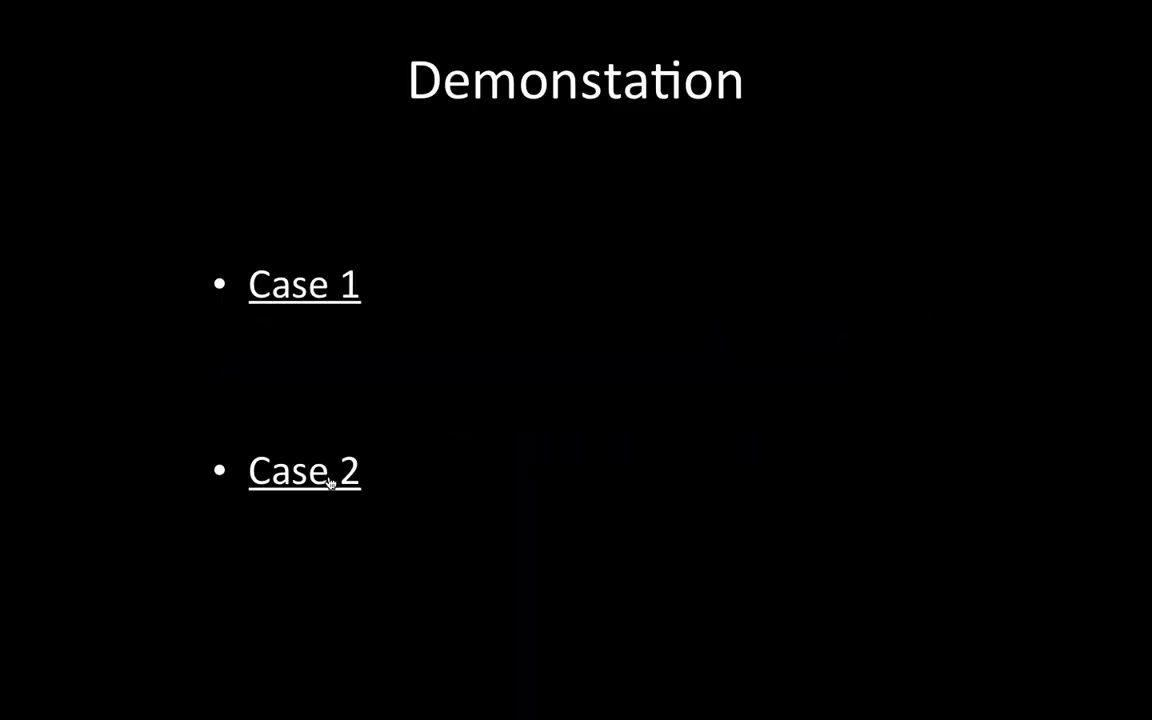
Bring Keynote to the front and show the link-creation instructions slide with its sample localhost URL.
left_click(330, 482)
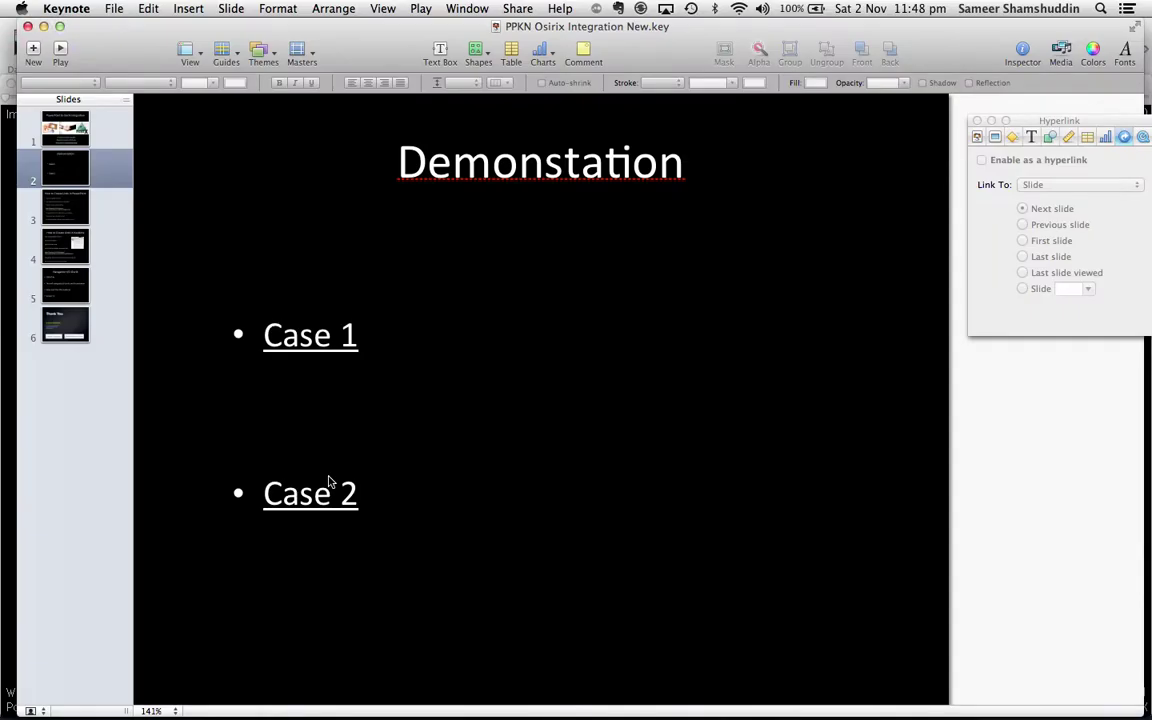
left_click(67, 211)
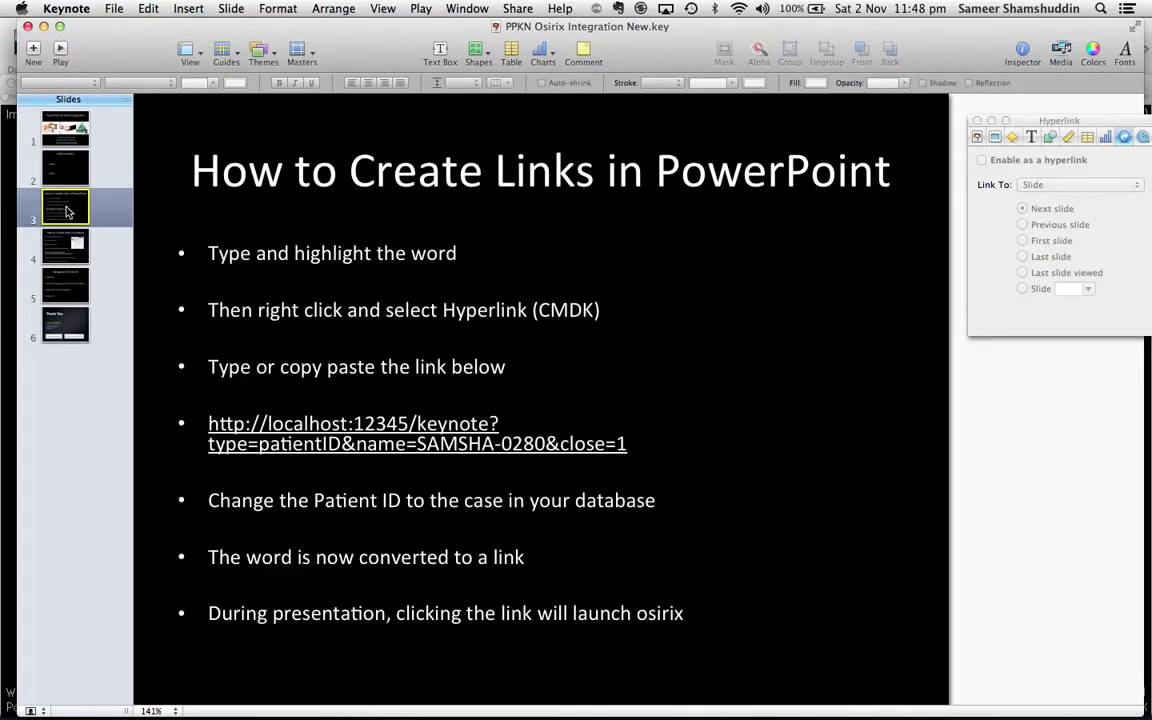
mouse_move(533, 712)
Go through slide 4 on KeyNote links to slide 5, 'Navigation I/O OsiriX'.
left_click(70, 258)
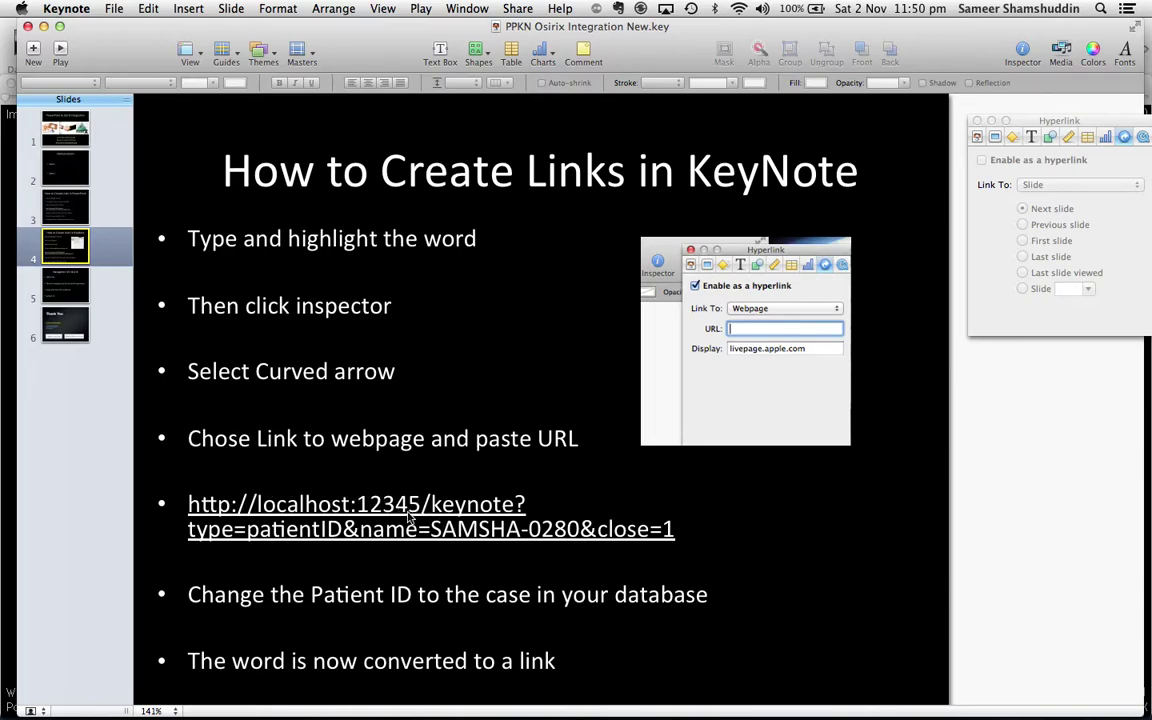
left_click(79, 292)
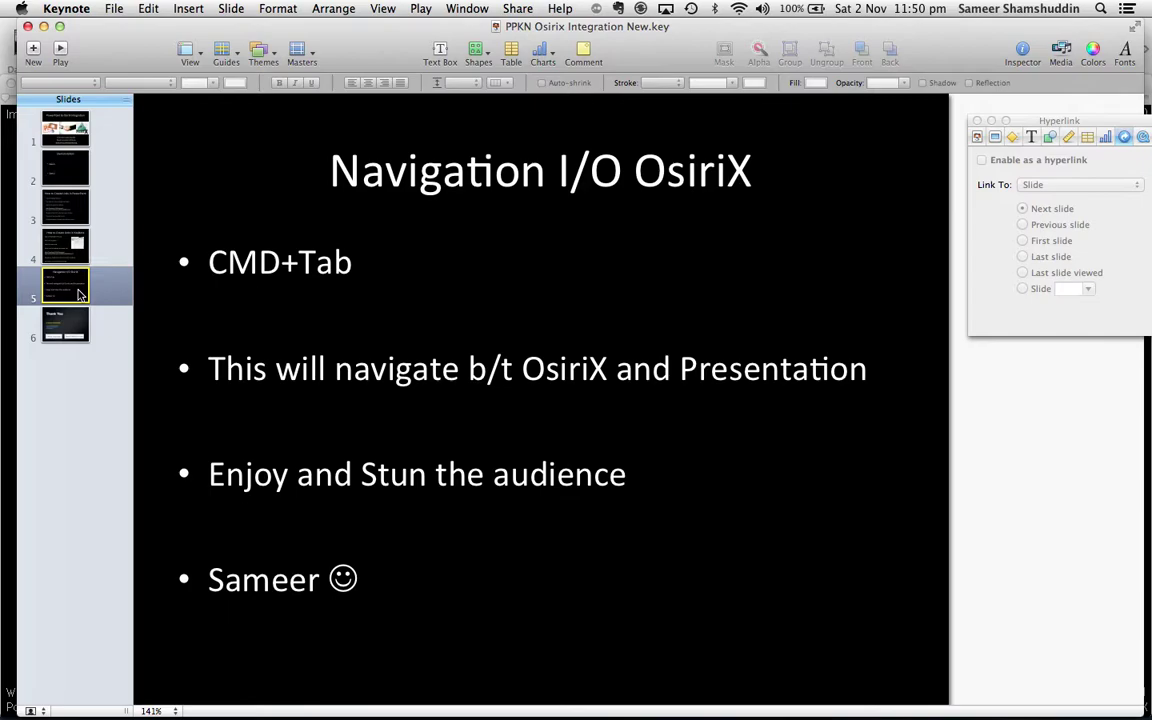
Switch to Chrome and scroll the Turyon Projects home page down to Latest News.
key("super+Tab")
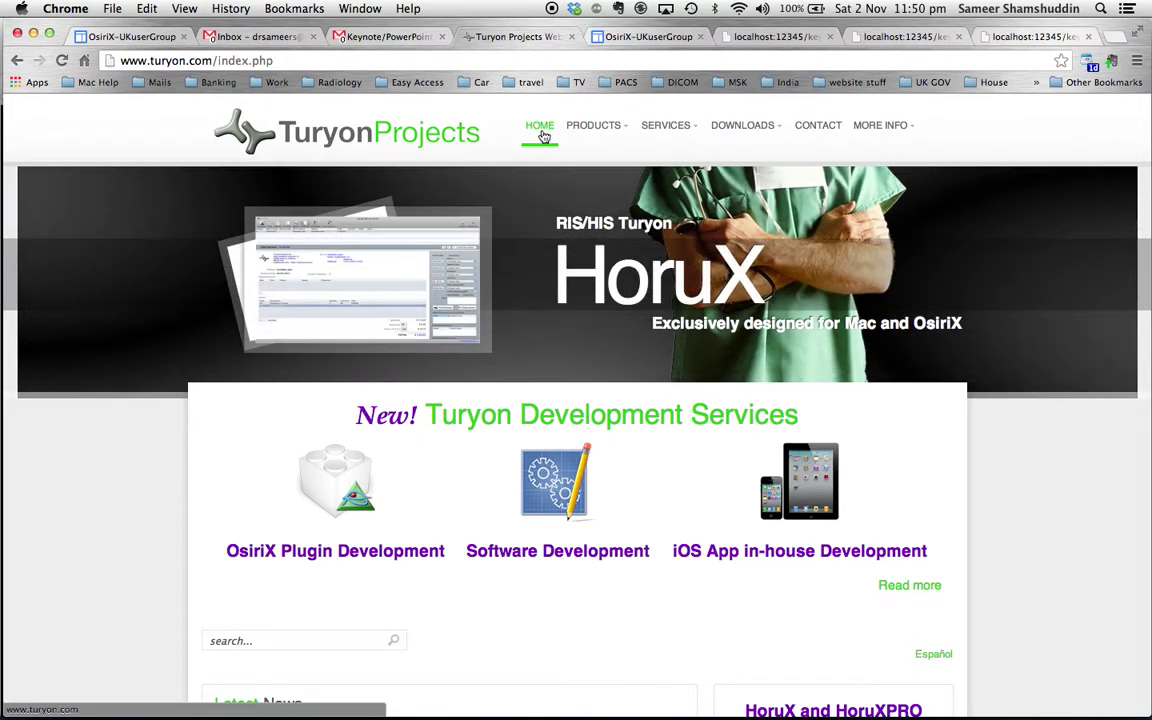
scroll(528, 200, "down", 2)
scroll(530, 203, "down", 5)
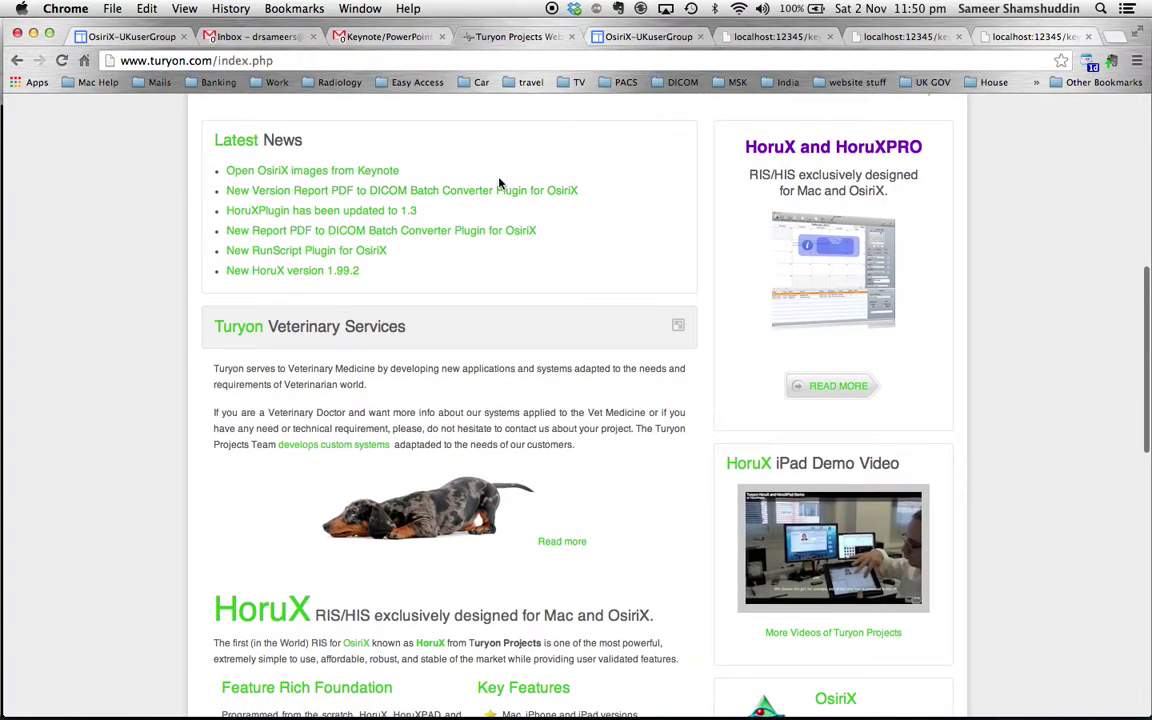
Open the 'Open OsiriX images from Keynote' article and download the SimpleHTTPServer app from it.
left_click(287, 172)
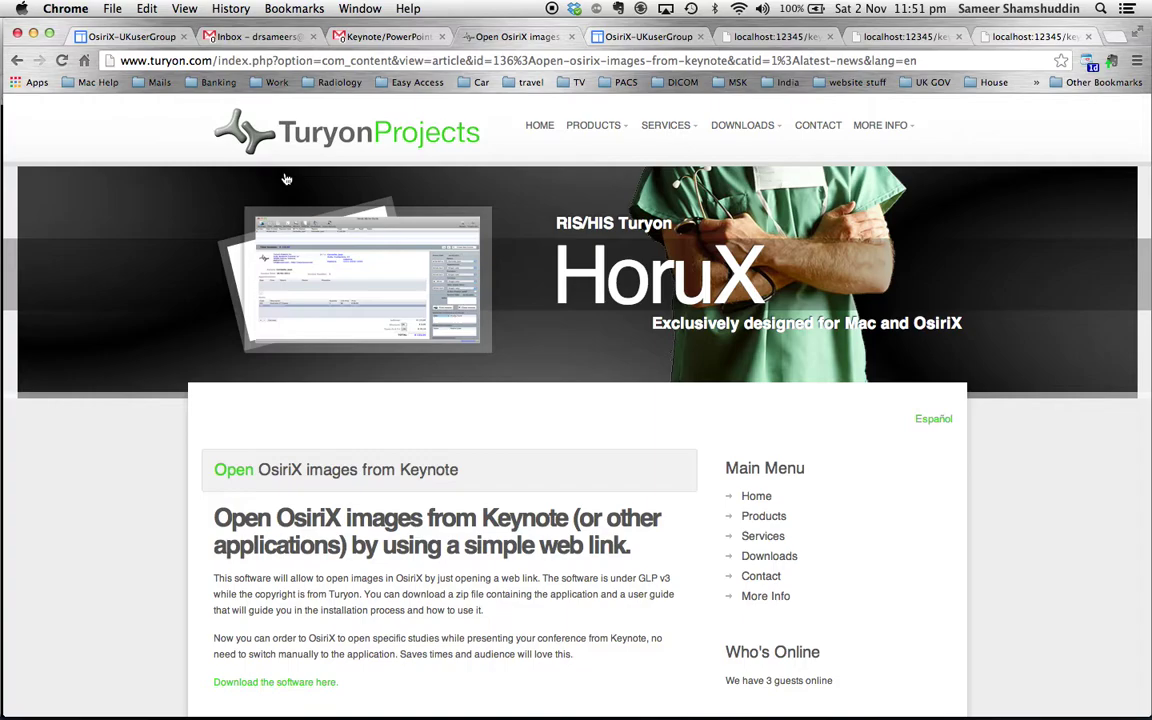
scroll(549, 459, "down", 5)
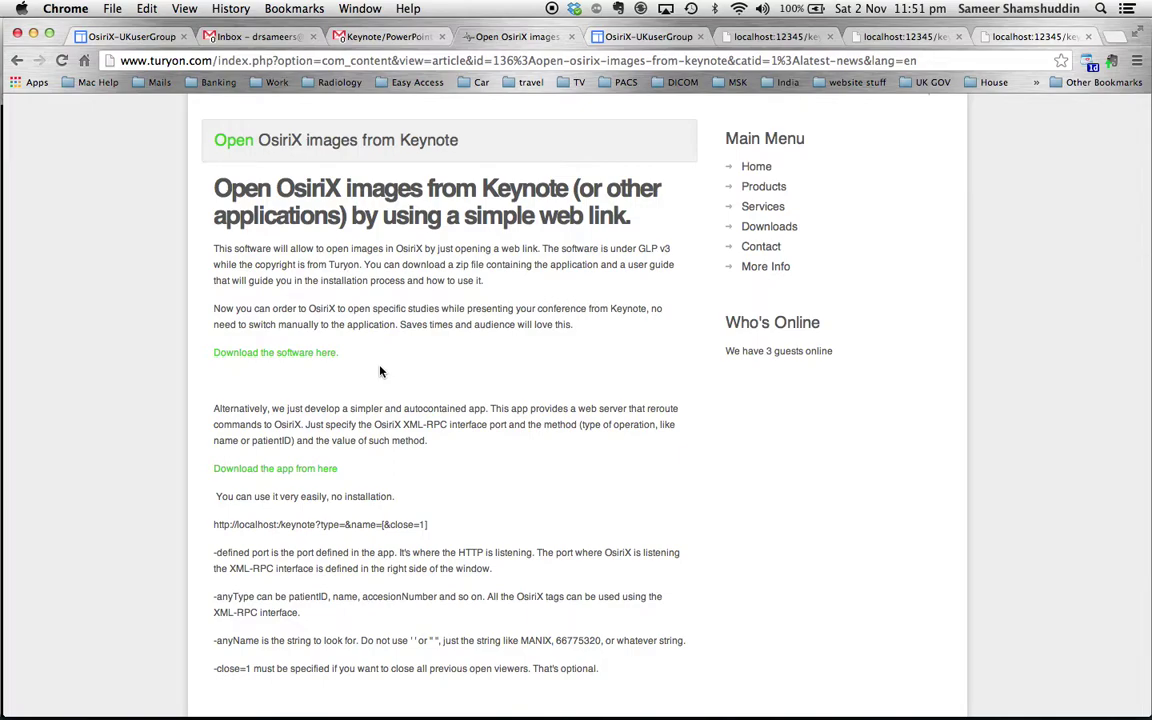
scroll(380, 372, "down", 3)
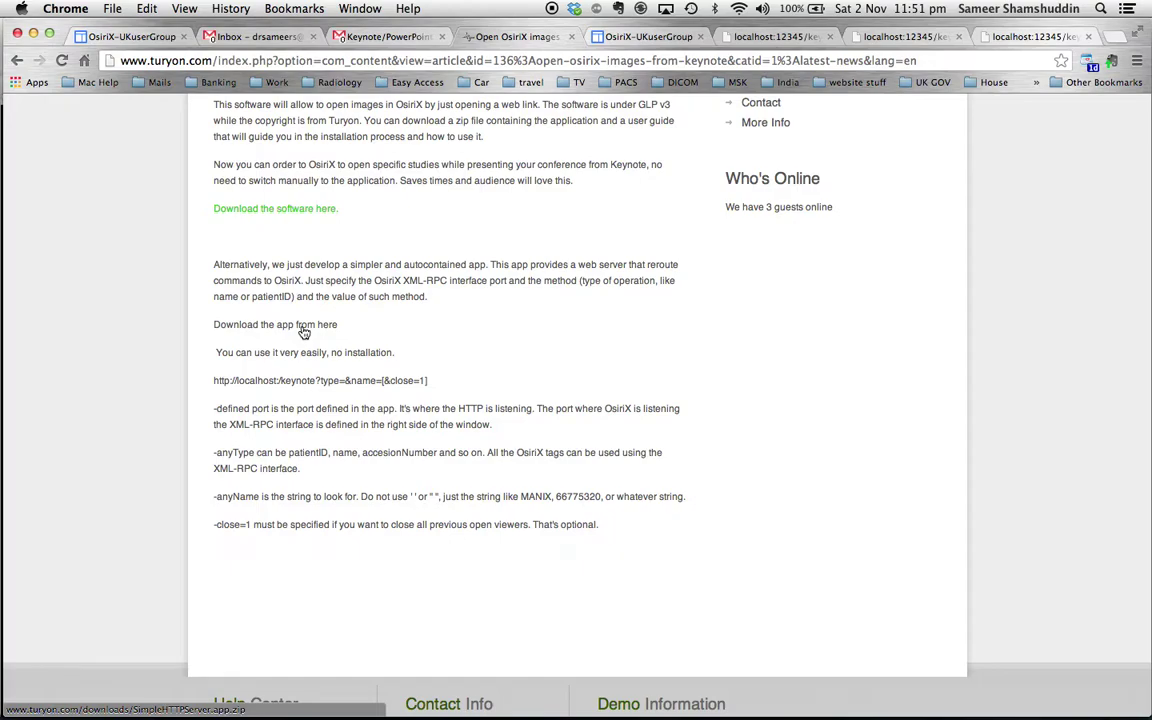
left_click(304, 332)
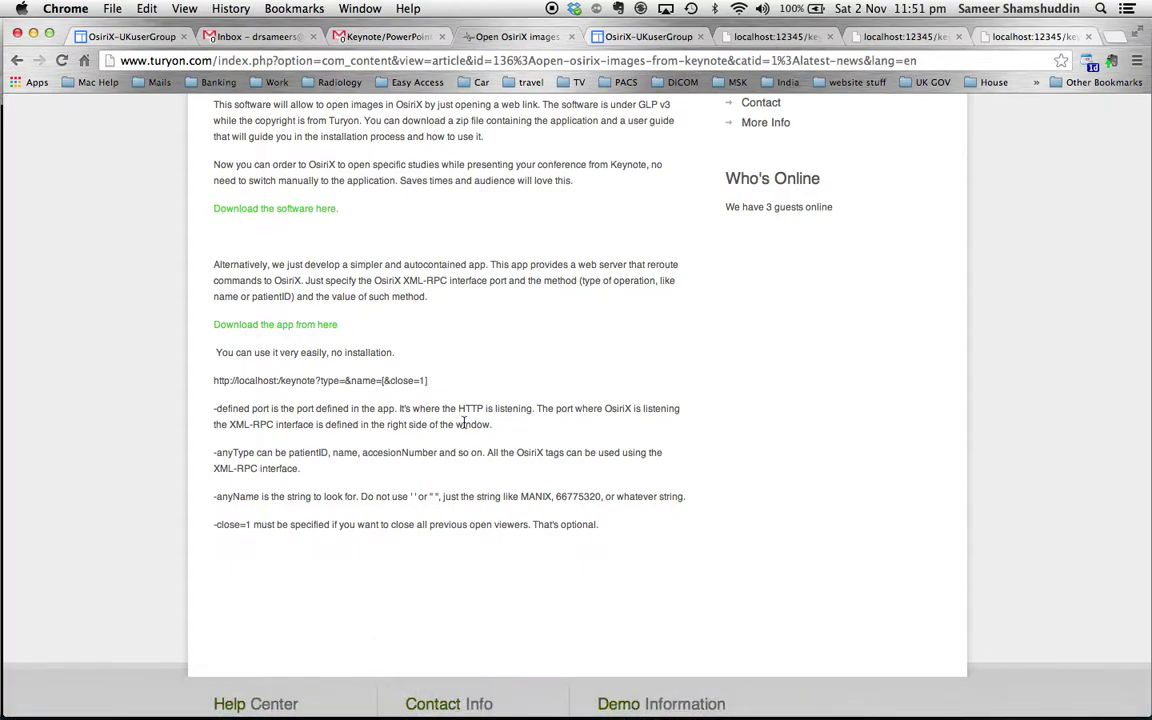
key("super+Tab")
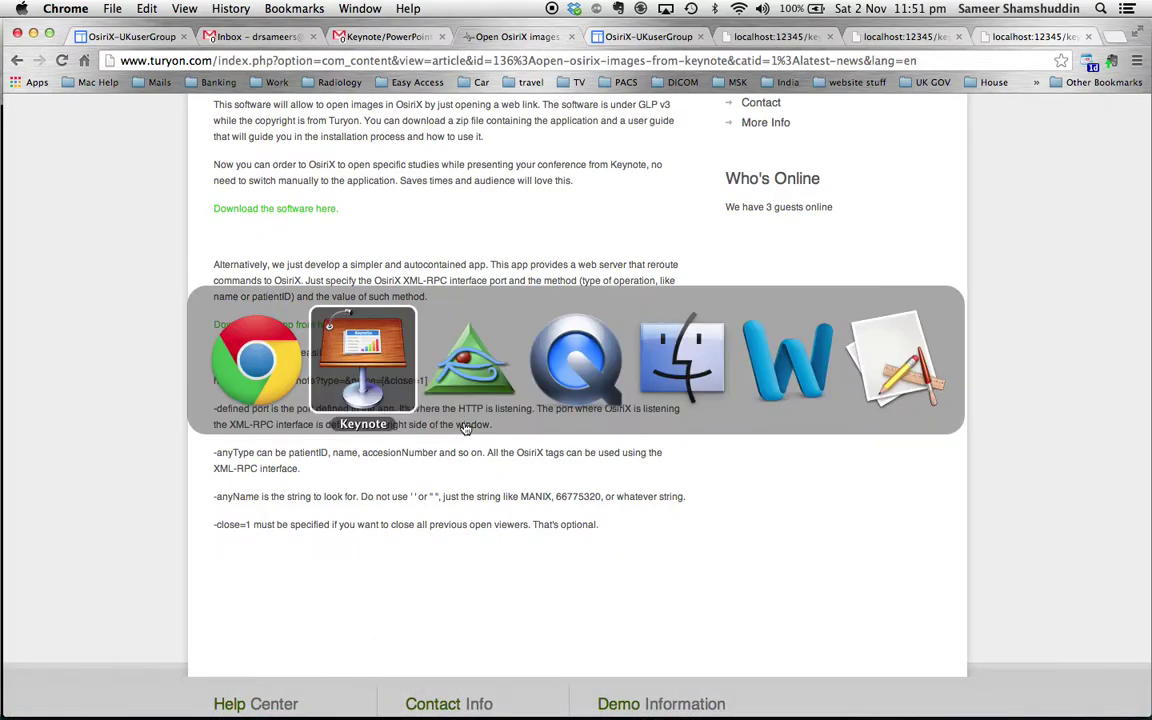
Review the Word setup guide, then bring up SimpleHTTPServer with ports 12345 and 8080.
key("super+Tab")
key("super+Tab")
key("super+Tab")
key("super+Tab")
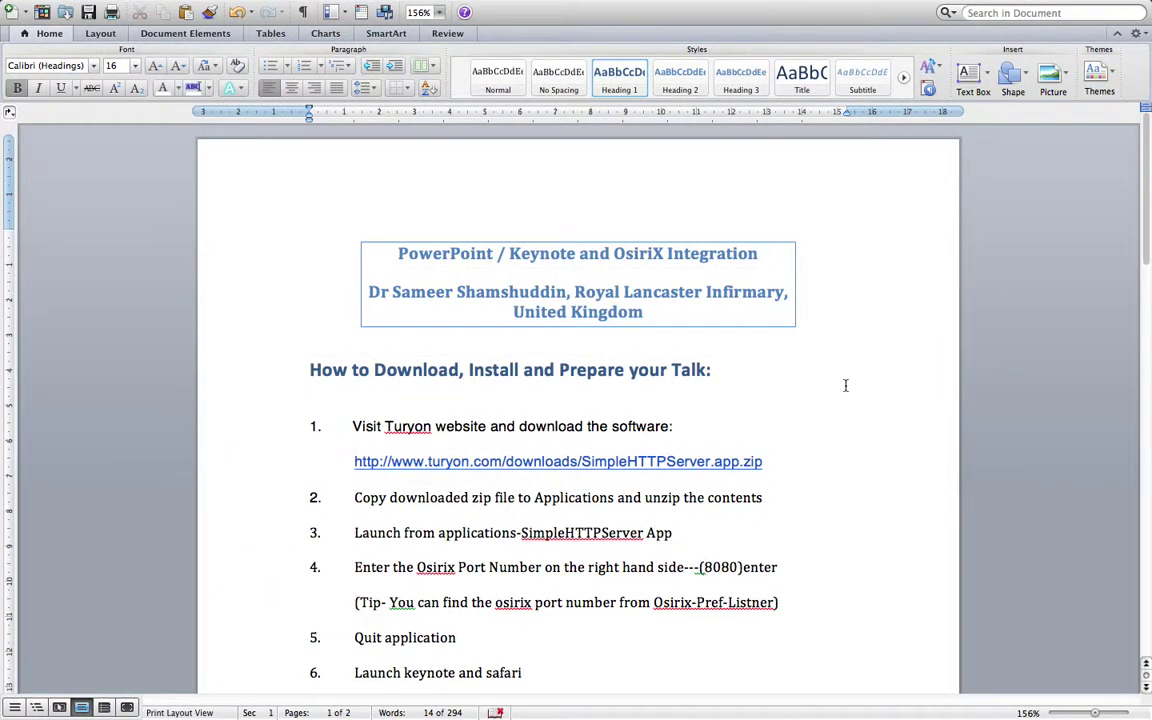
scroll(845, 385, "down", 3)
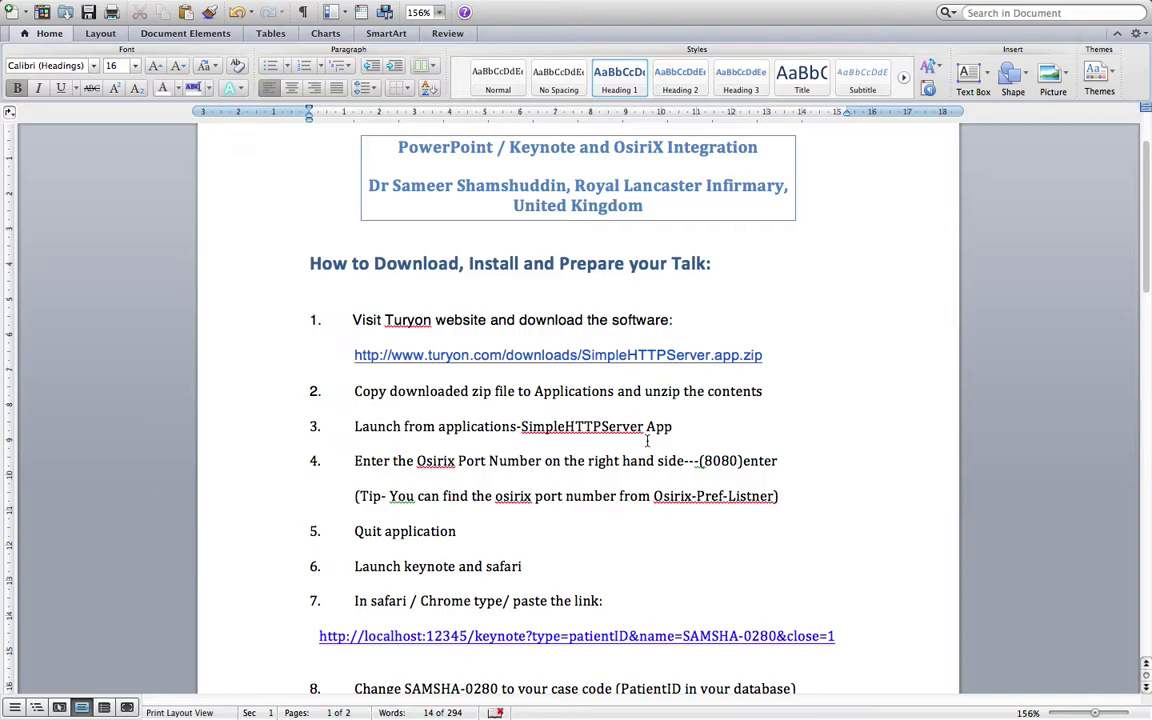
mouse_move(100, 710)
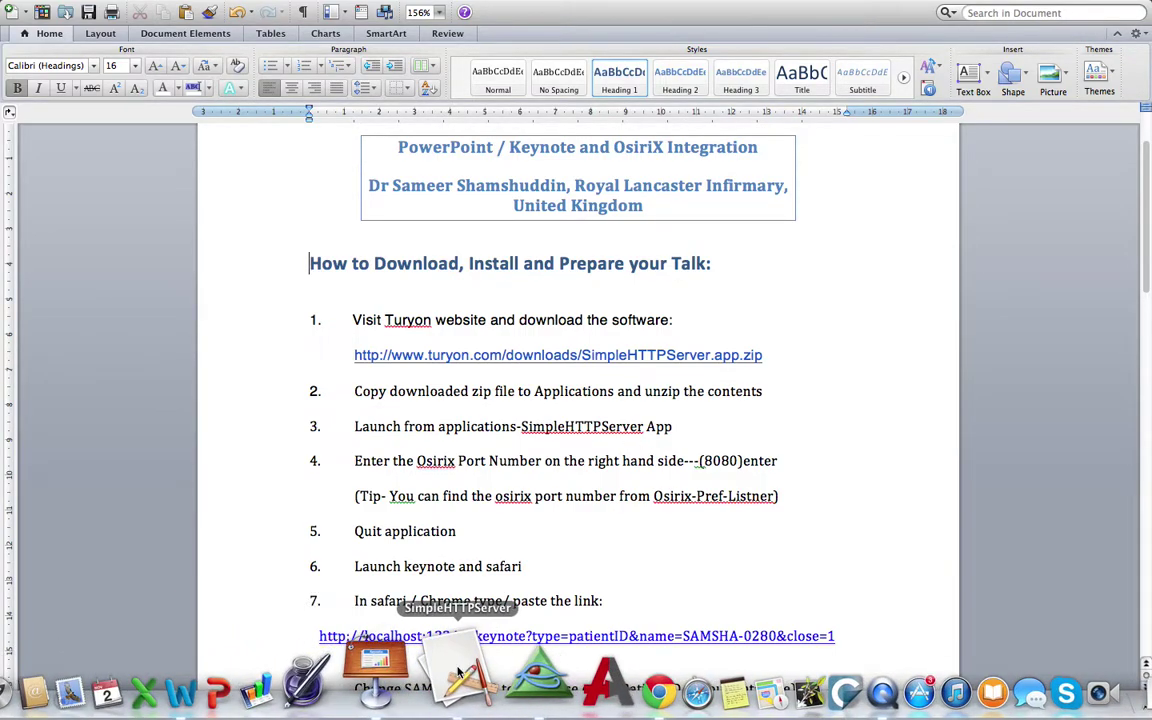
left_click(458, 672)
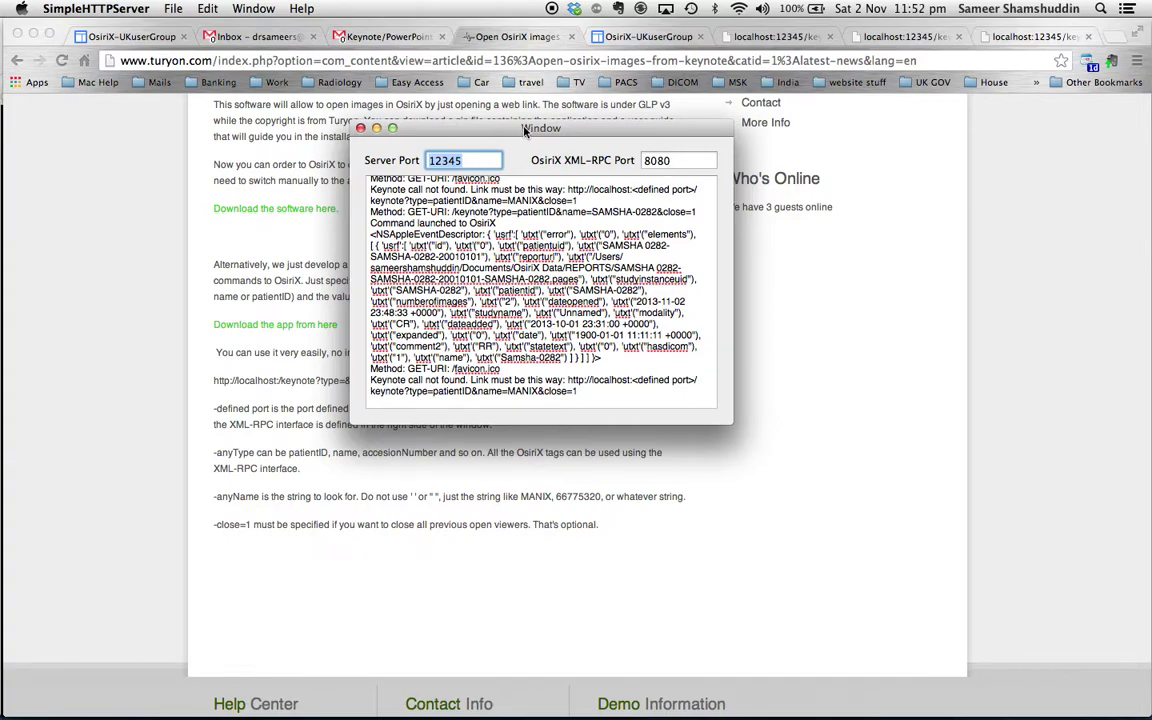
Move the SimpleHTTPServer window slightly lower on screen.
left_click_drag(524, 128, 518, 198)
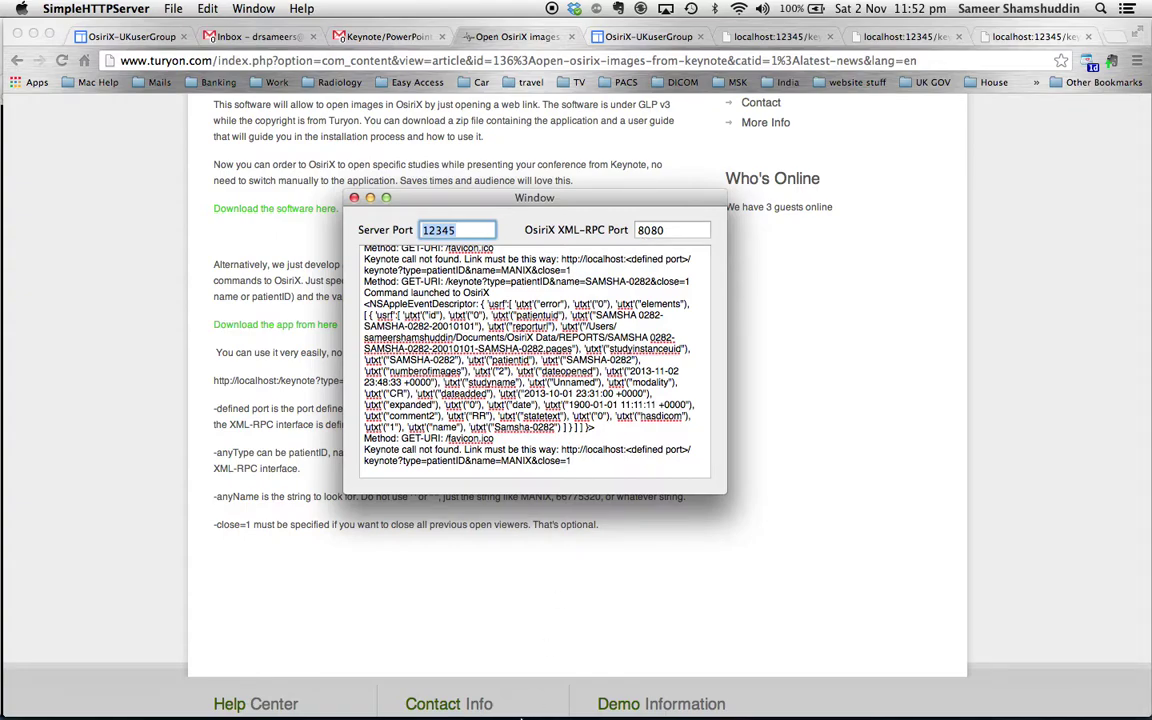
left_click(497, 693)
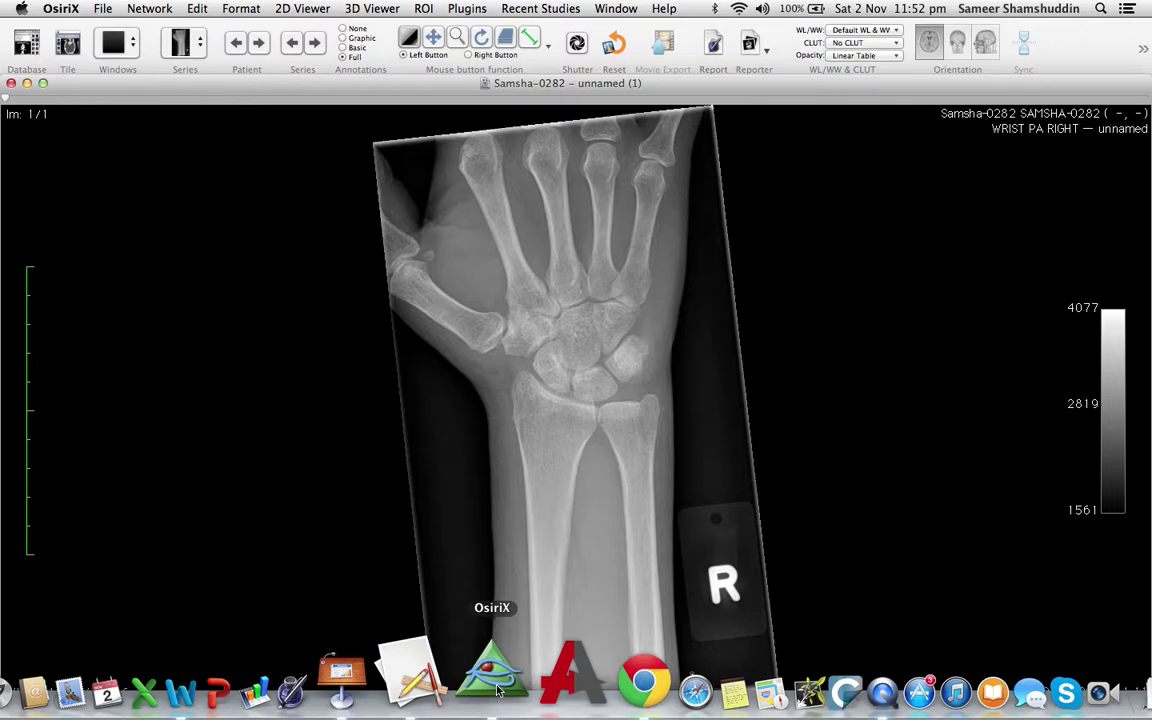
left_click(64, 11)
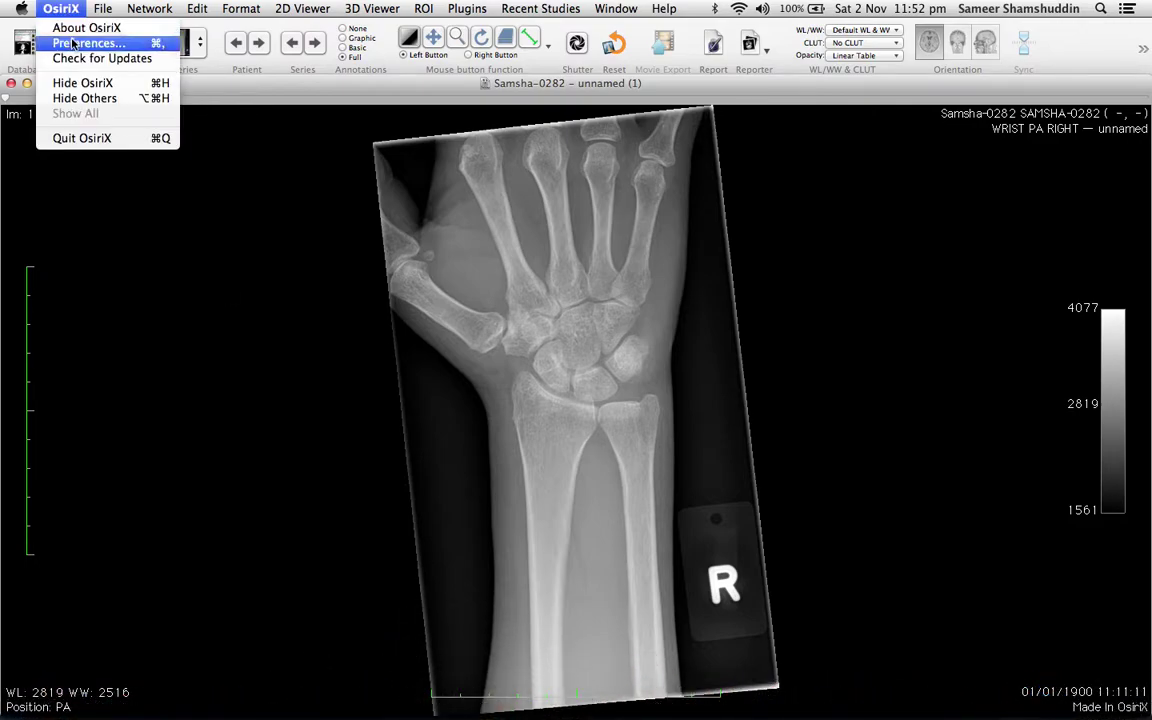
left_click(73, 45)
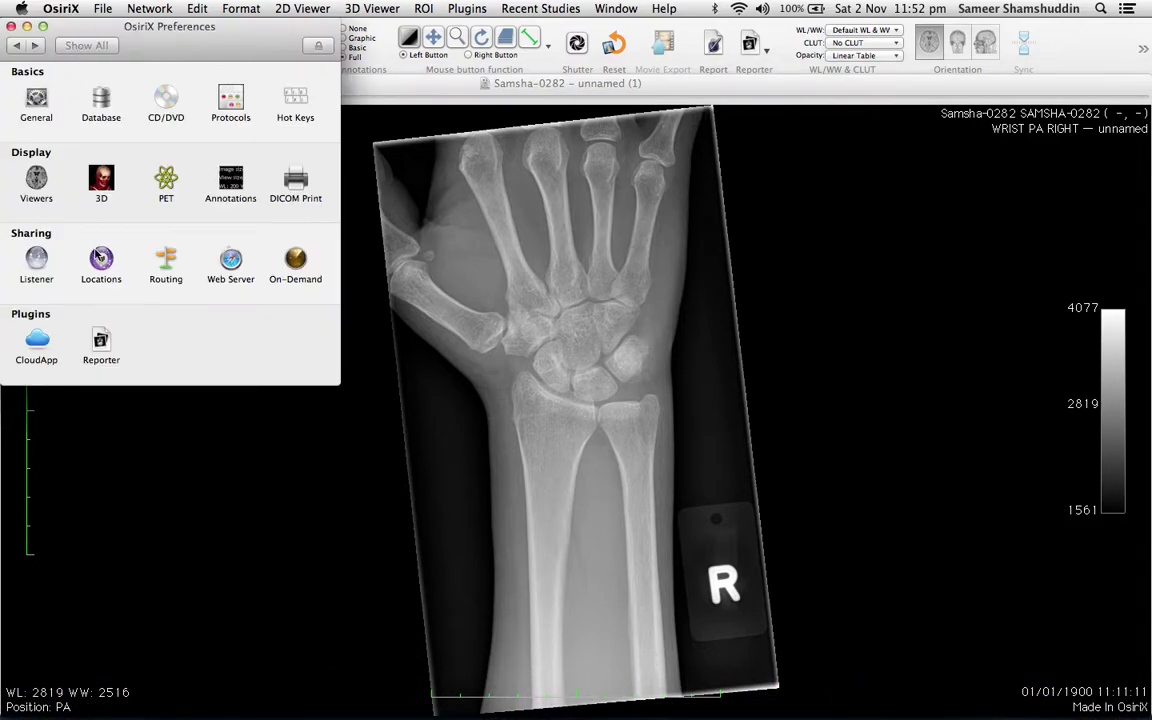
left_click(38, 262)
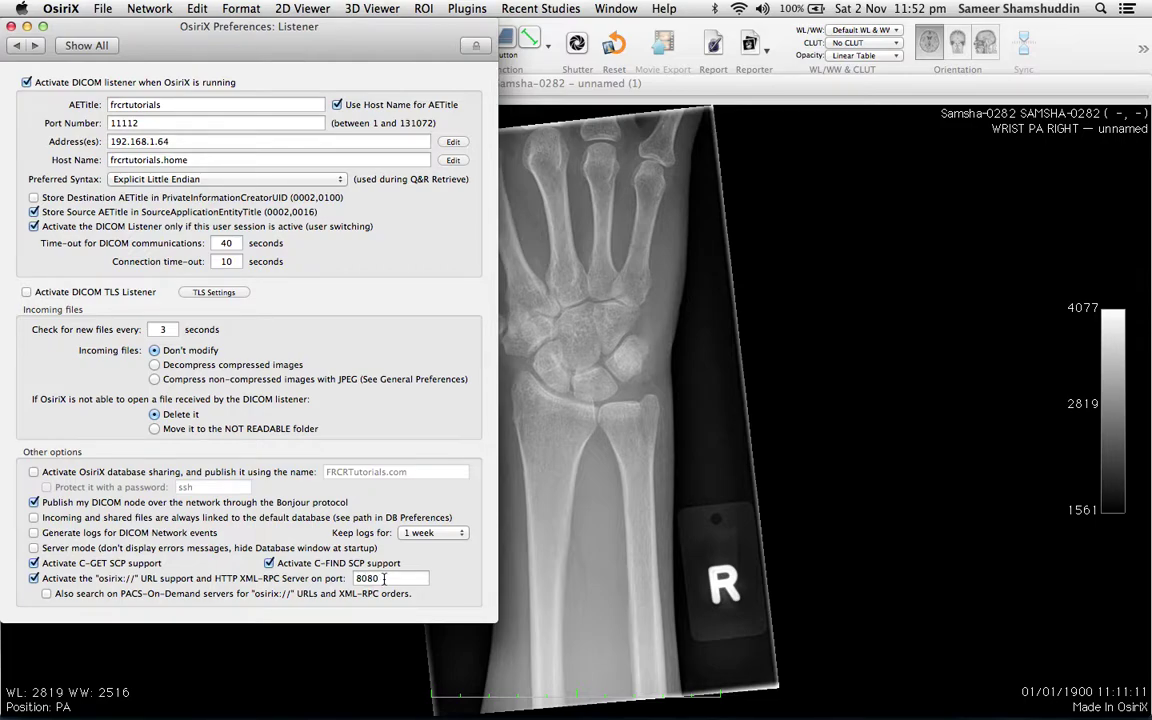
left_click(11, 26)
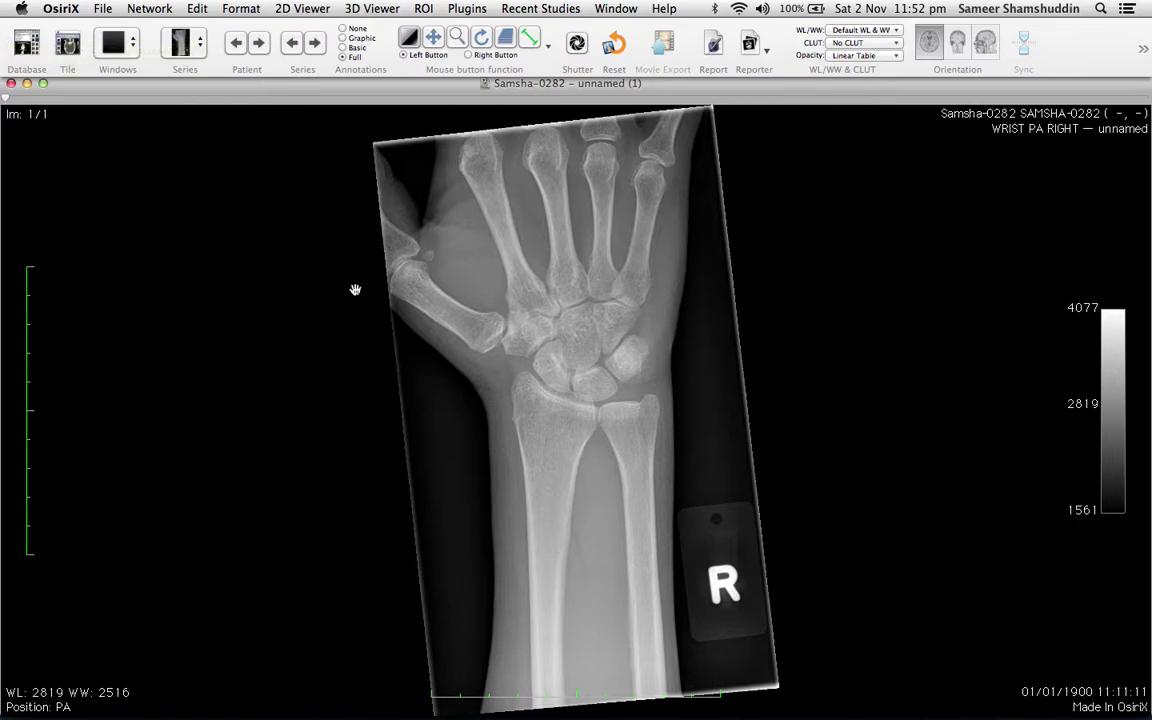
Apply 8080 as SimpleHTTPServer's OsiriX XML-RPC port, then return to the Word setup guide.
key("super+Tab")
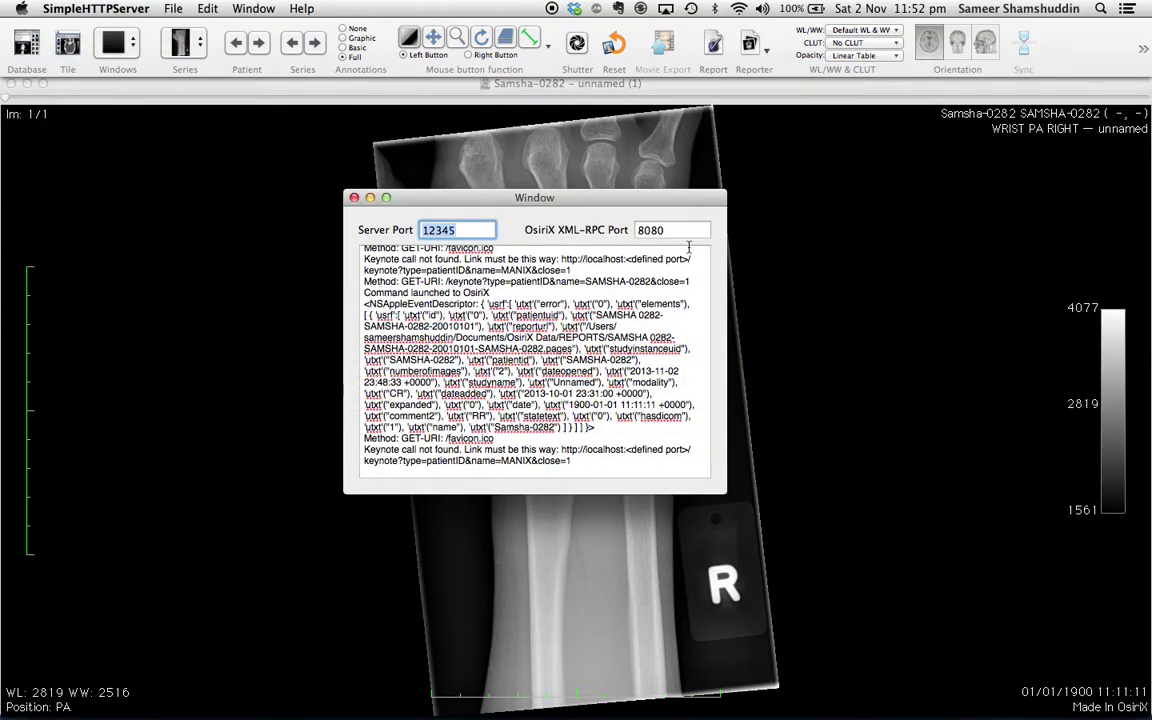
left_click(675, 231)
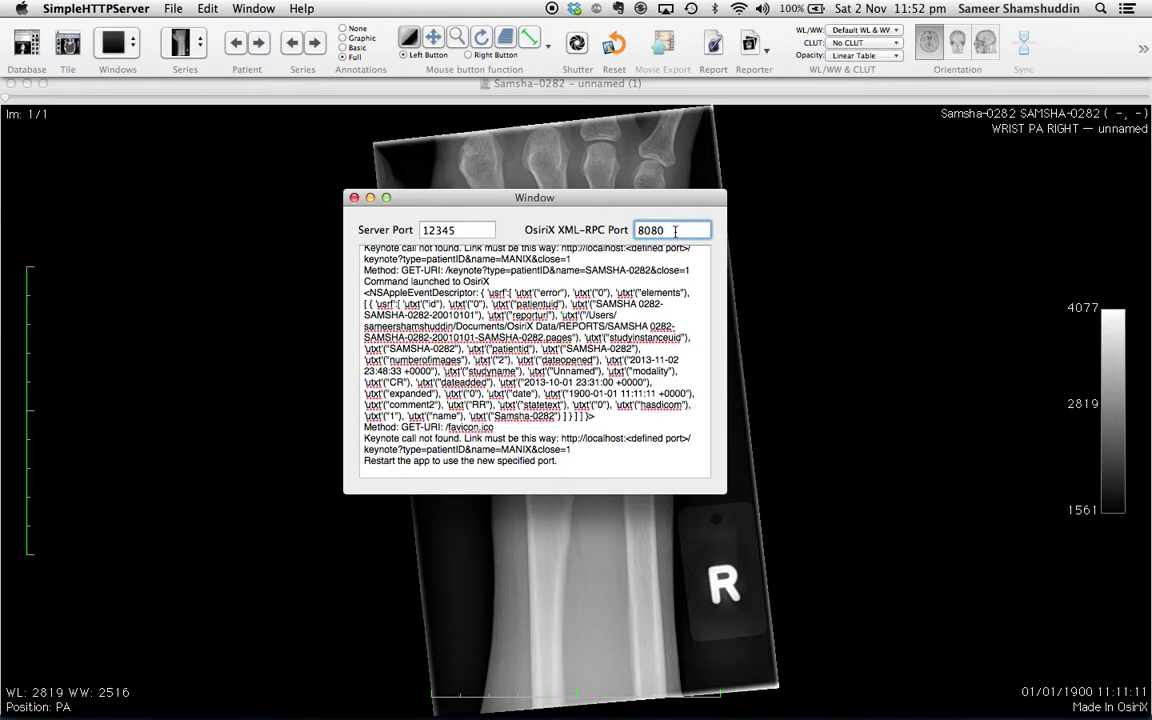
mouse_move(609, 690)
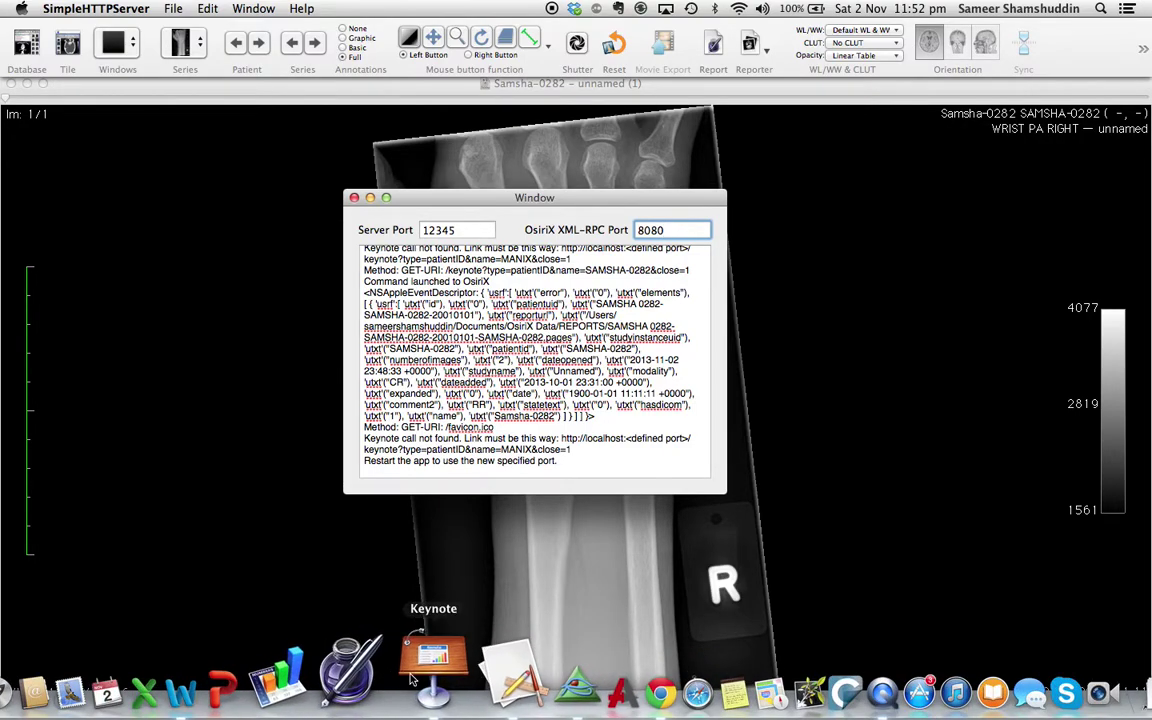
left_click(255, 675)
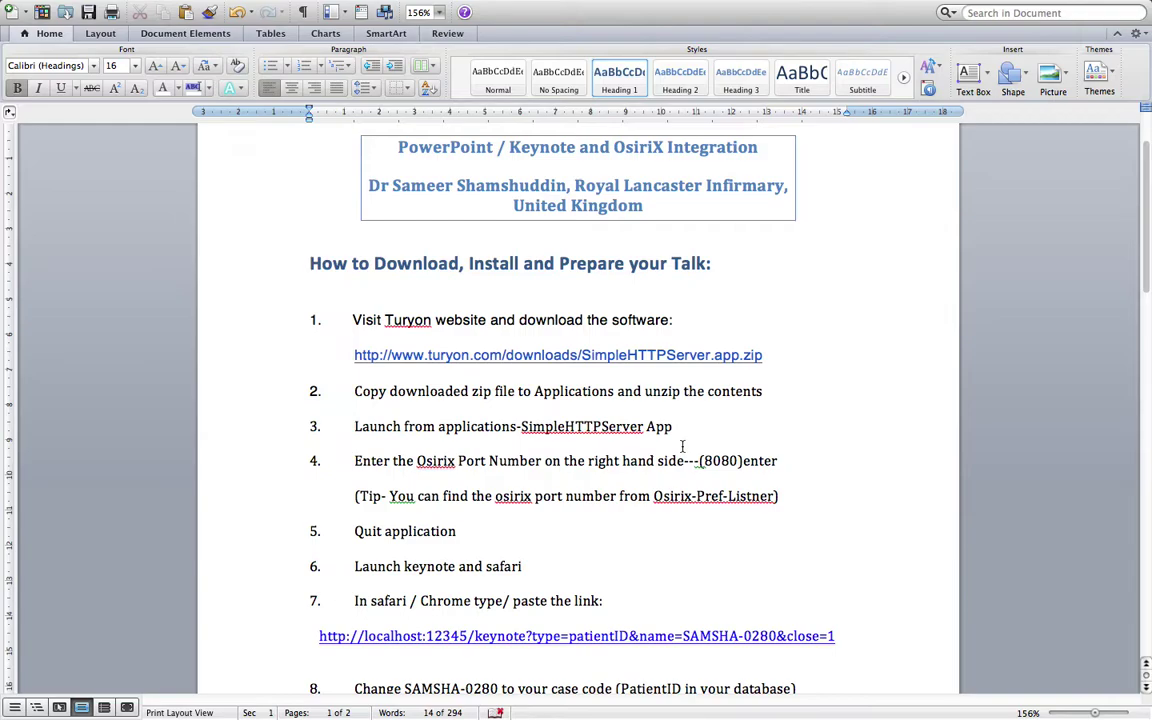
Scroll past the download and install steps to the Conference Settings heading on page 2.
scroll(683, 446, "down", 3)
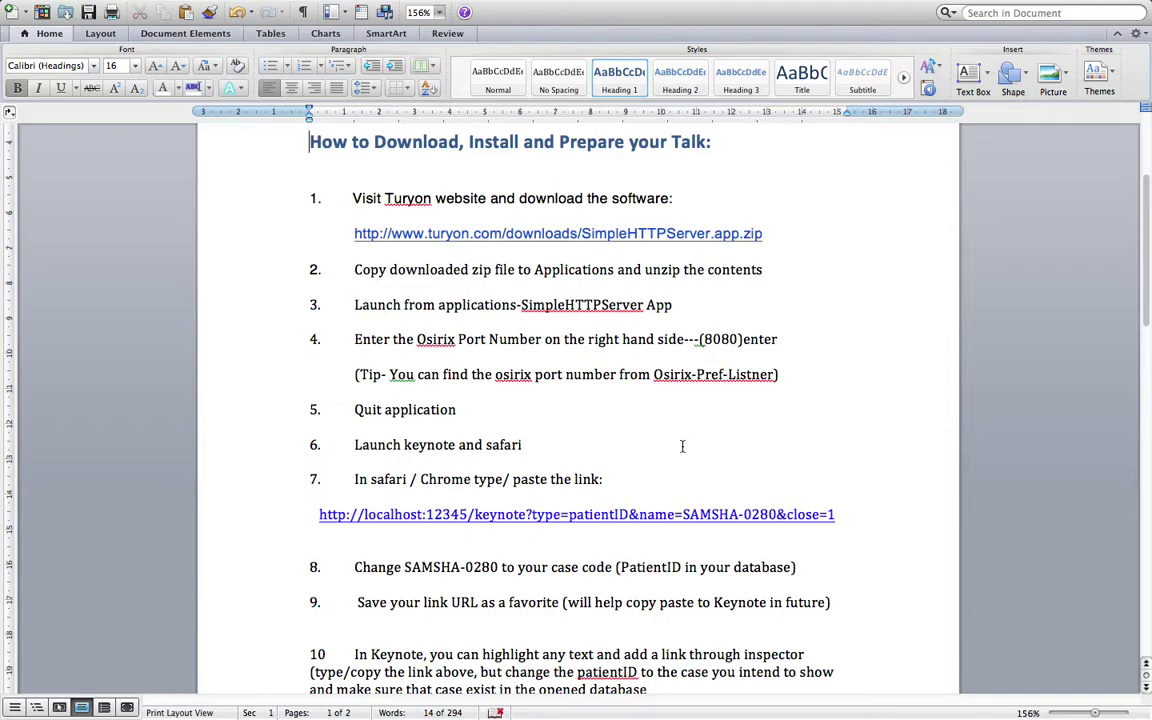
scroll(683, 446, "down", 3)
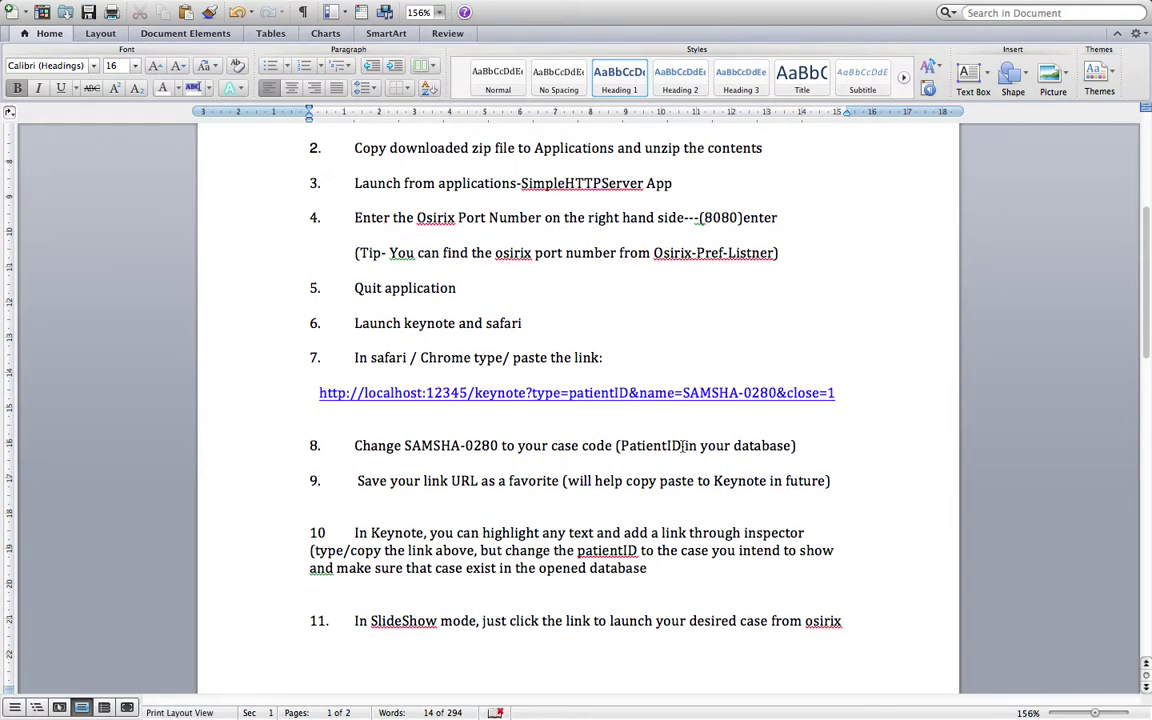
scroll(683, 446, "down", 5)
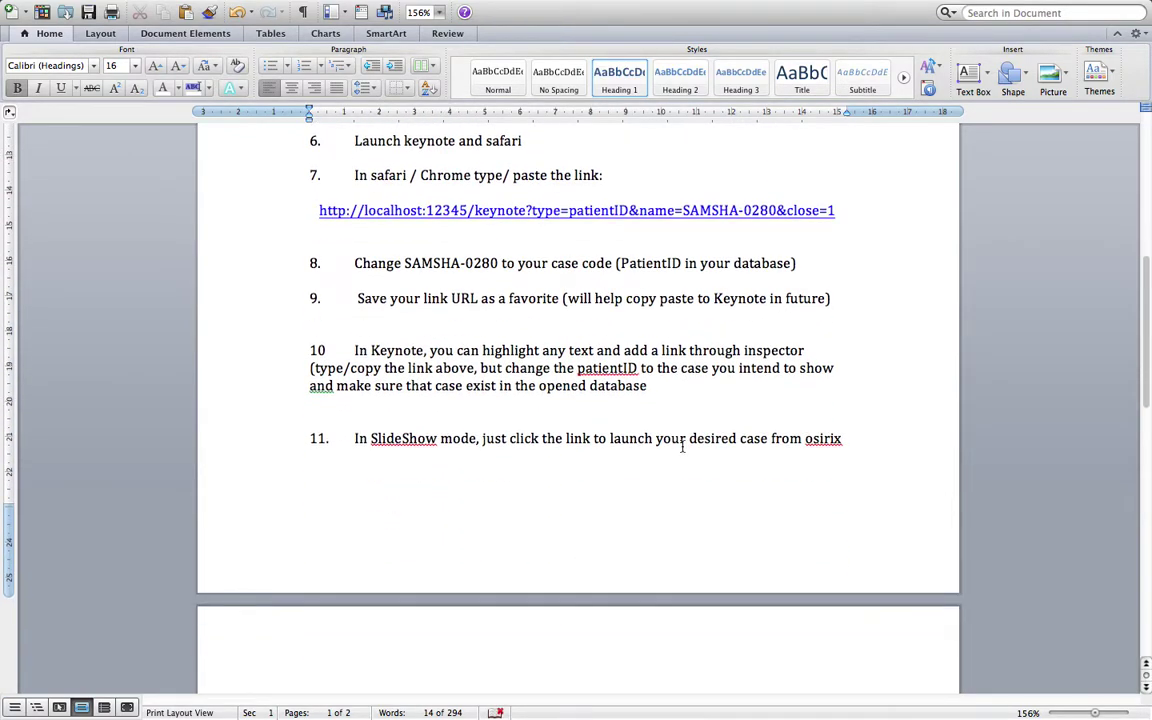
scroll(683, 446, "down", 10)
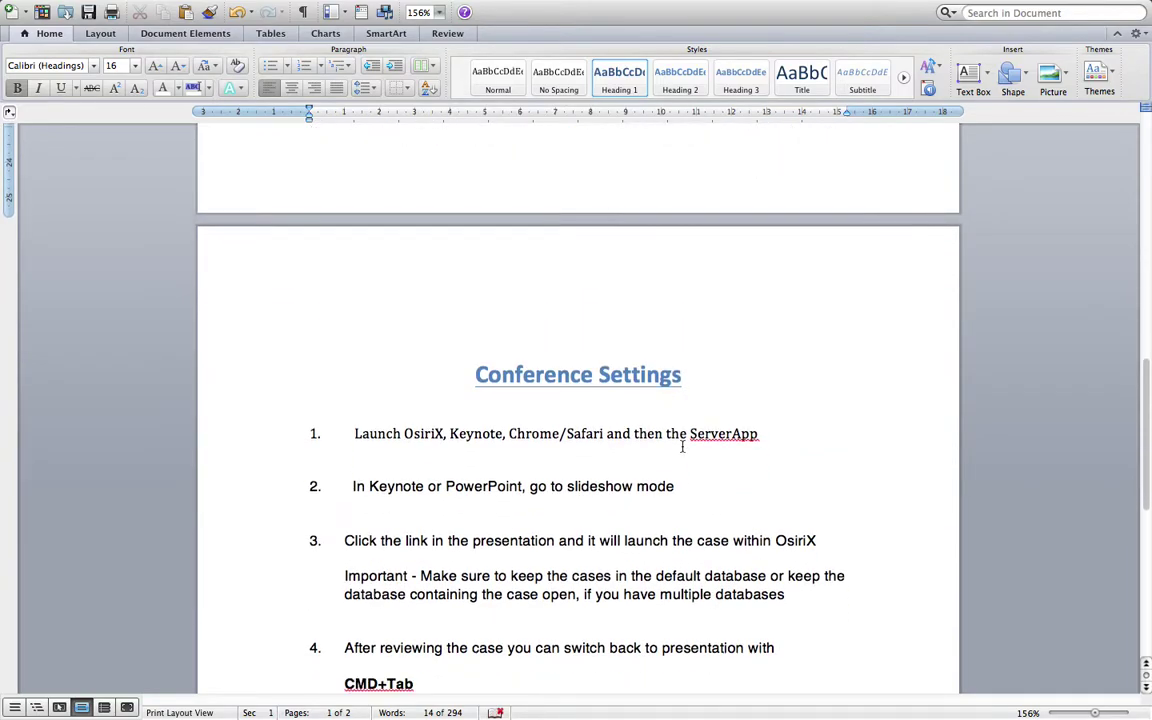
scroll(683, 446, "down", 3)
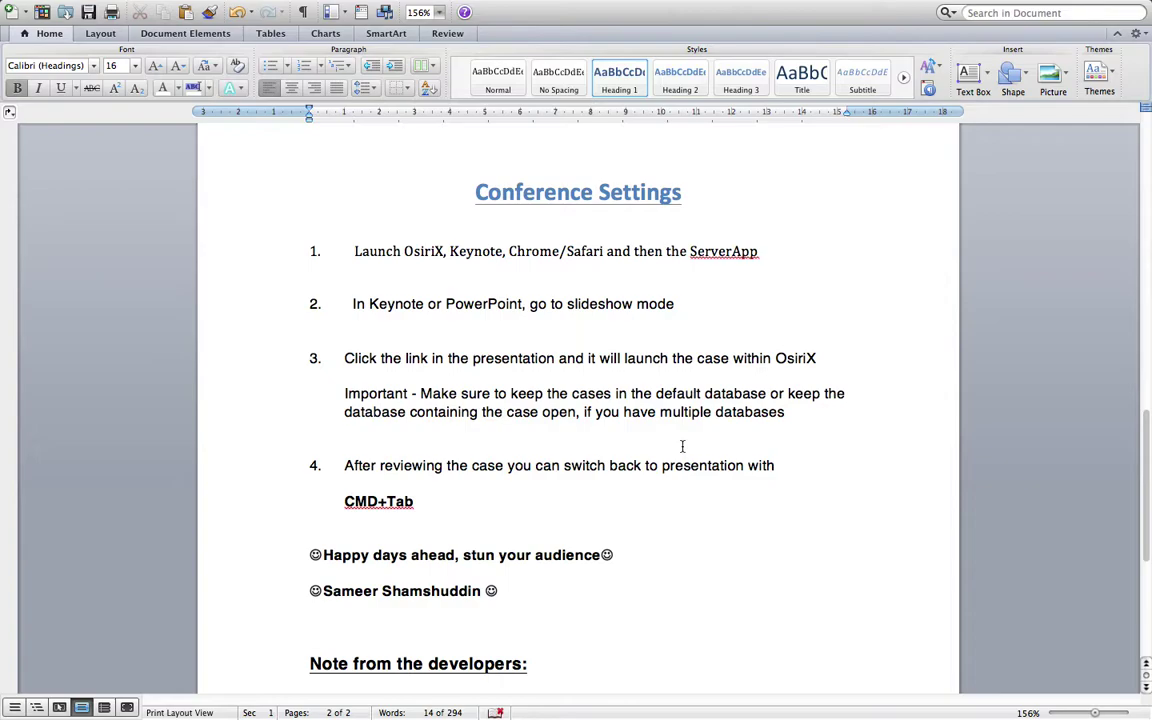
scroll(683, 446, "down", 2)
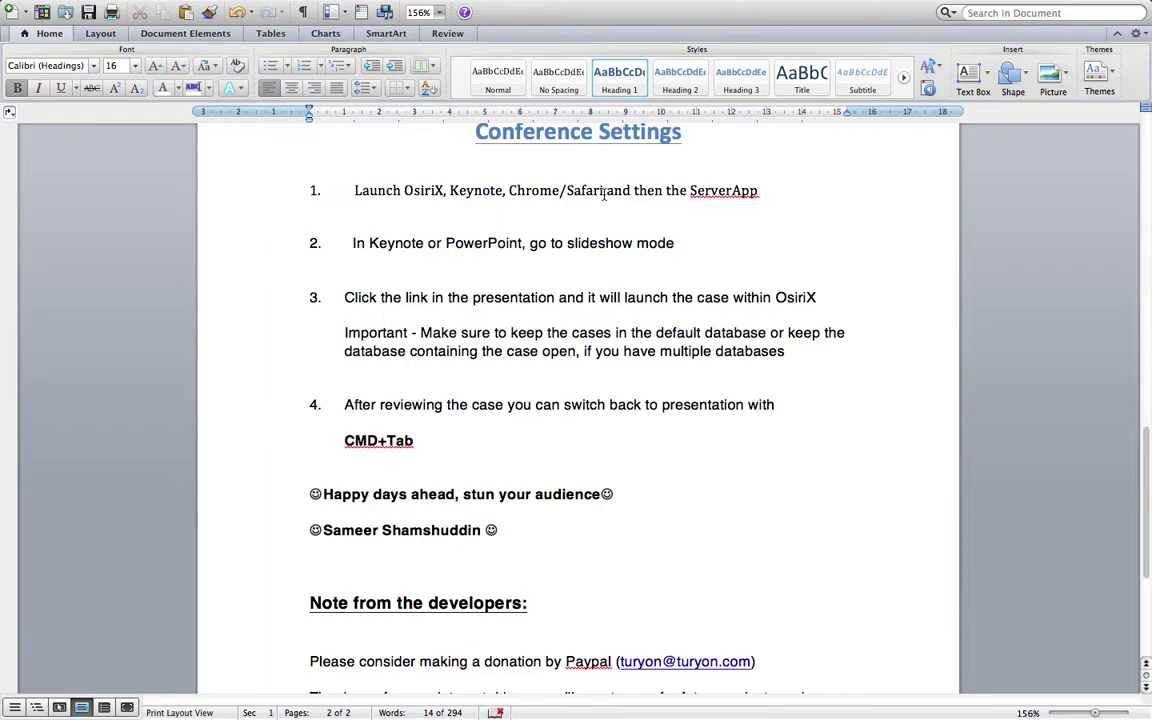
Insert 'start ' before 'the' in Conference Settings step 1 to read 'and then start the ServerApp'.
left_click(666, 190)
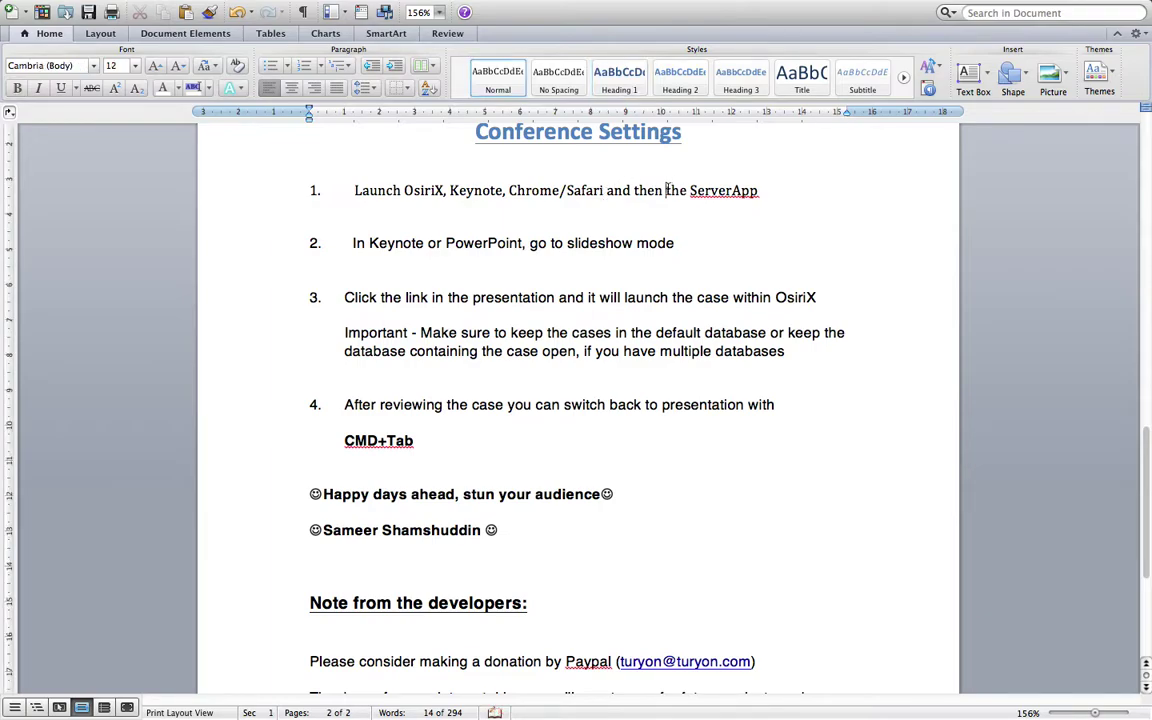
type("start")
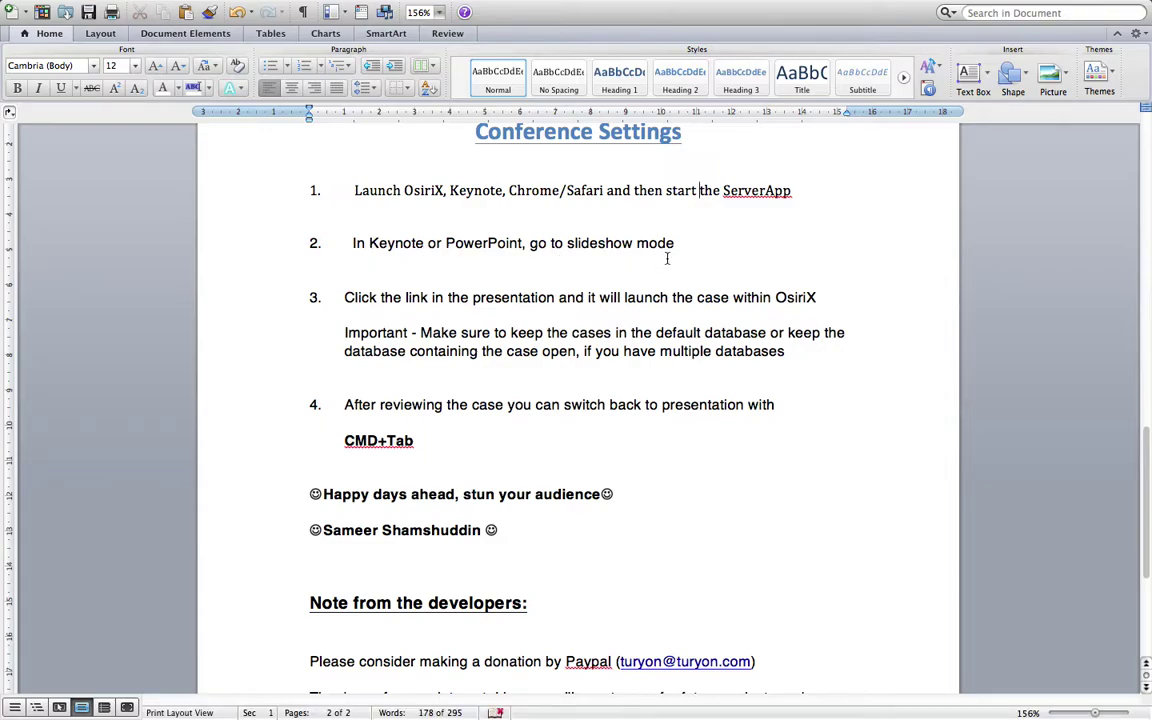
scroll(667, 258, "down", 2)
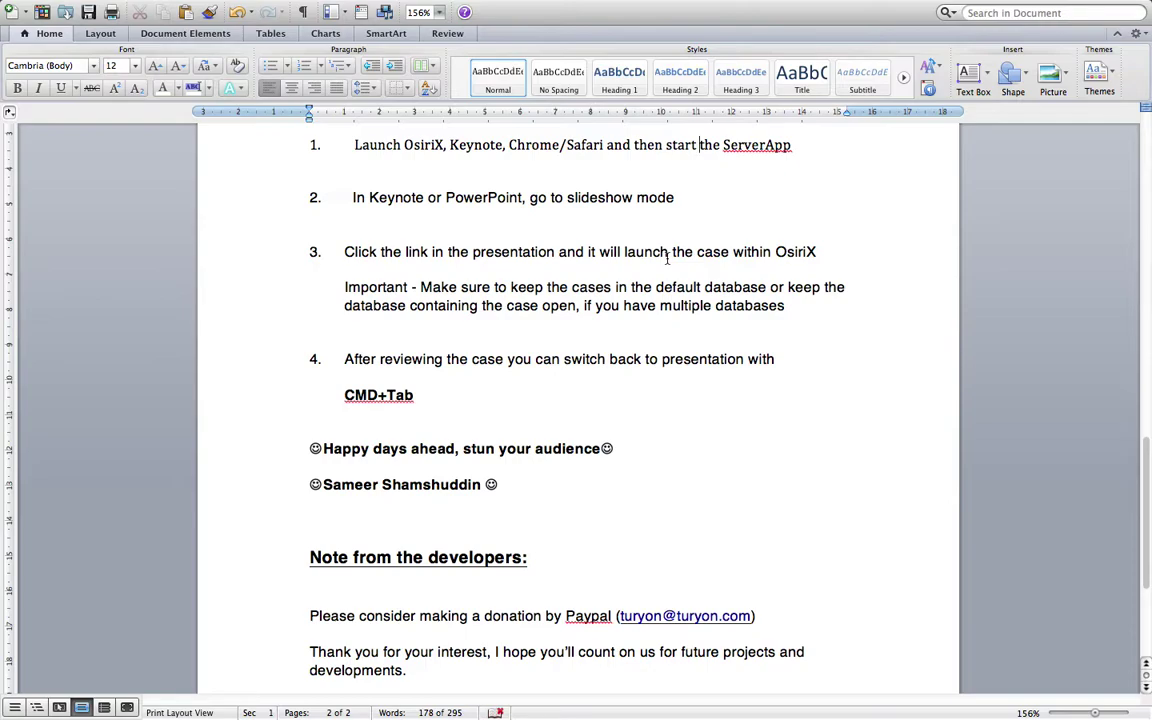
Scroll to the bottom of page 2, through the developers' donation note and contact block.
scroll(667, 258, "down", 5)
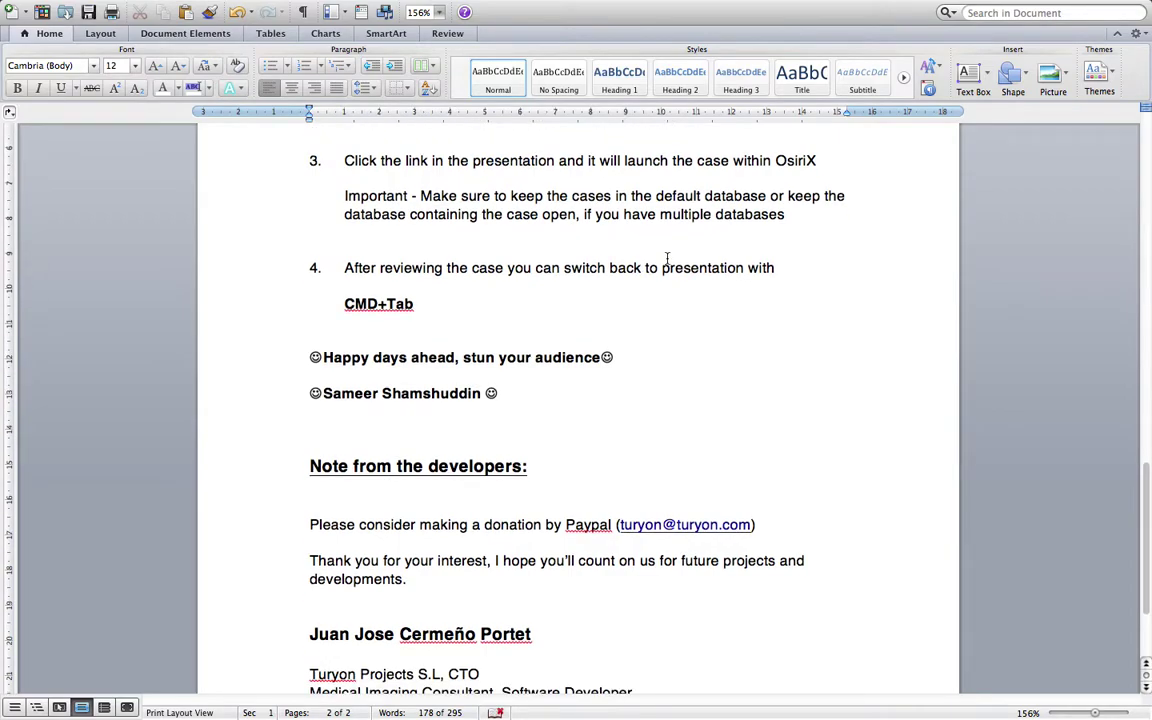
scroll(667, 258, "down", 2)
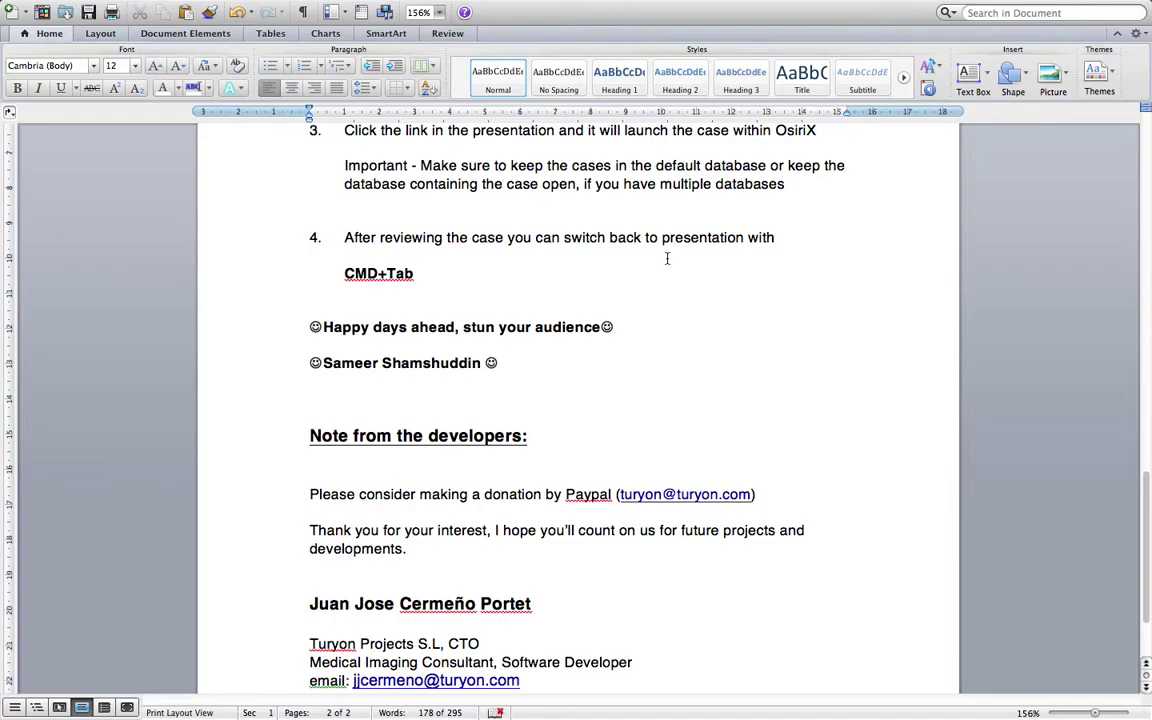
scroll(667, 258, "down", 3)
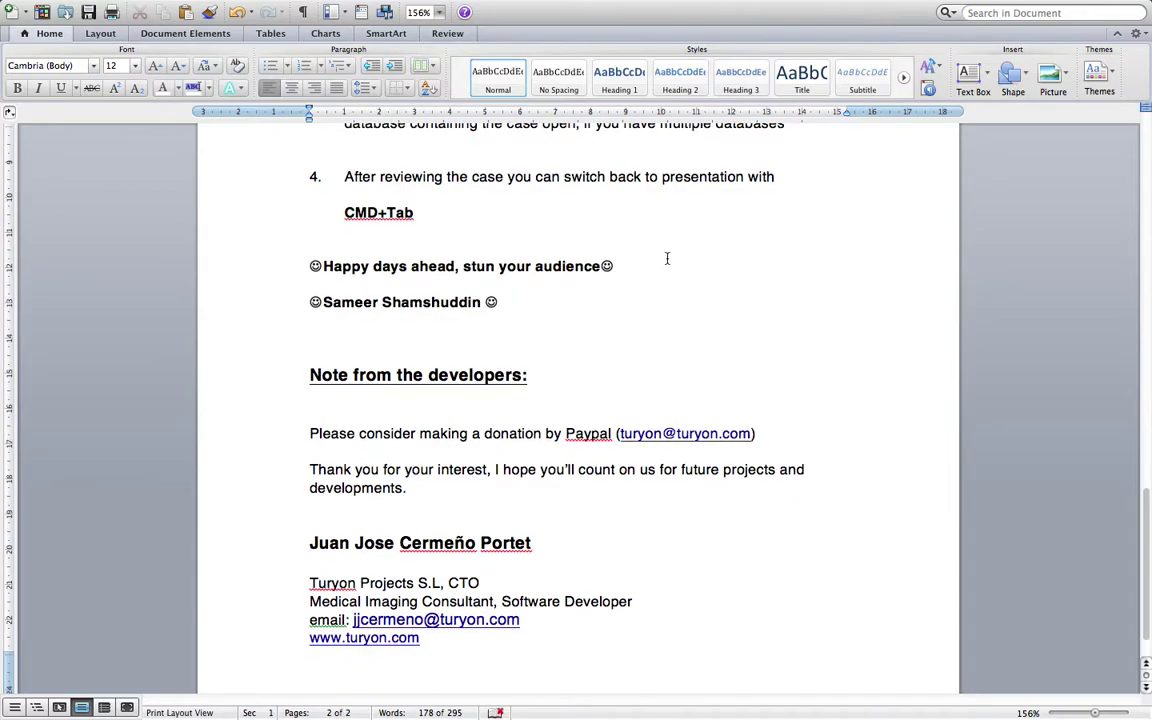
scroll(667, 258, "down", 1)
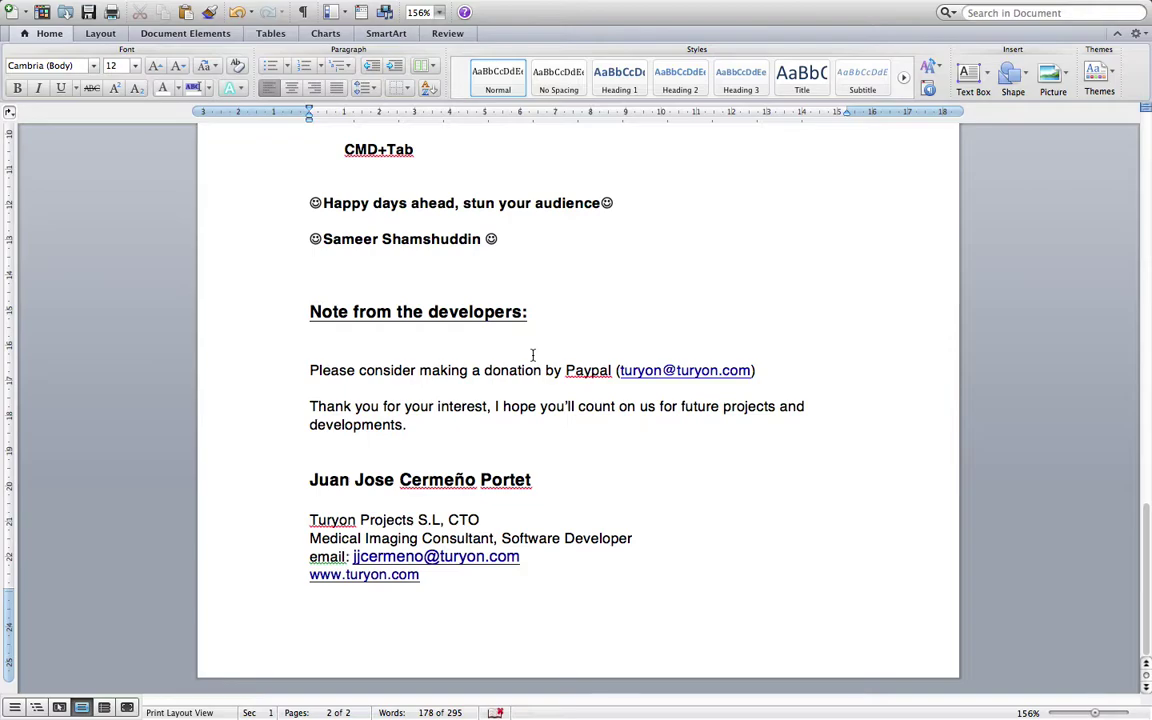
Switch back to Keynote and select slide 1, 'PowerPoint & OsiriX Integration'.
mouse_move(586, 676)
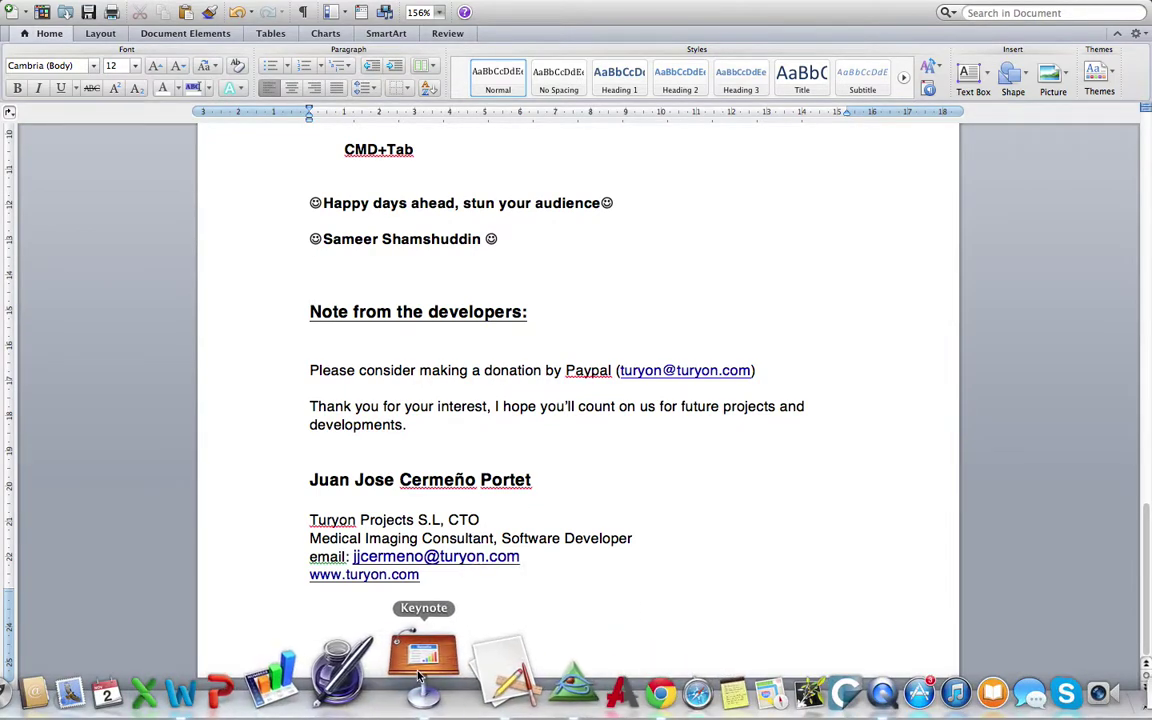
left_click(420, 678)
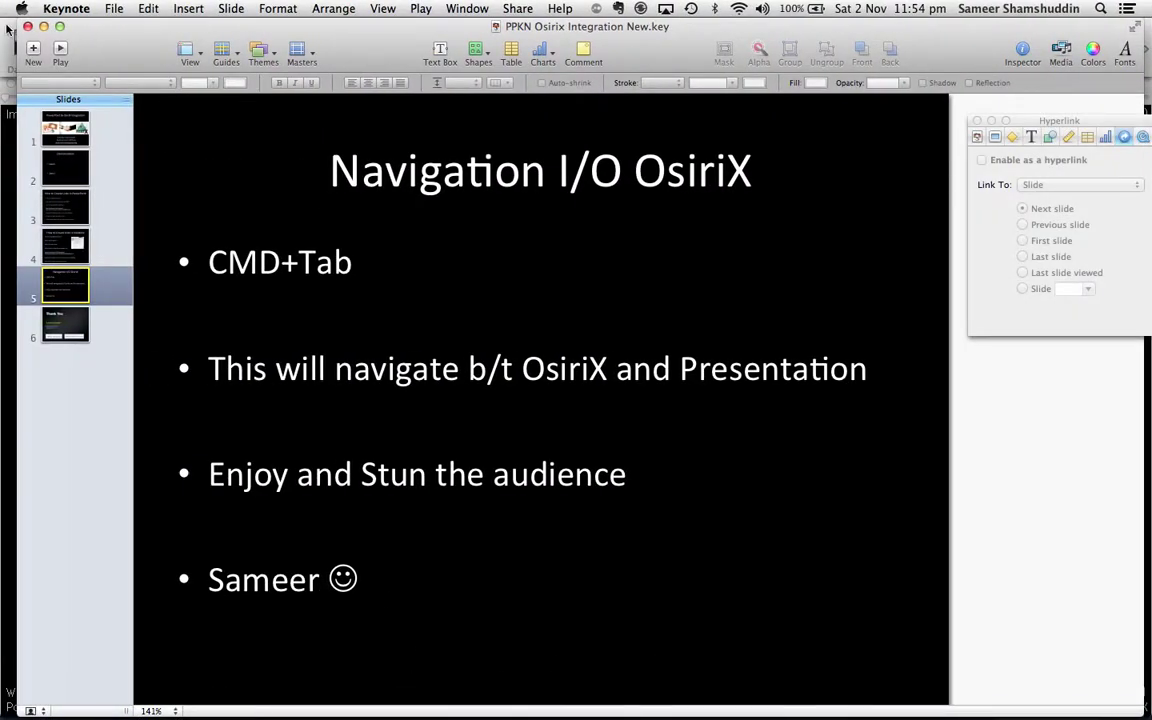
left_click(66, 128)
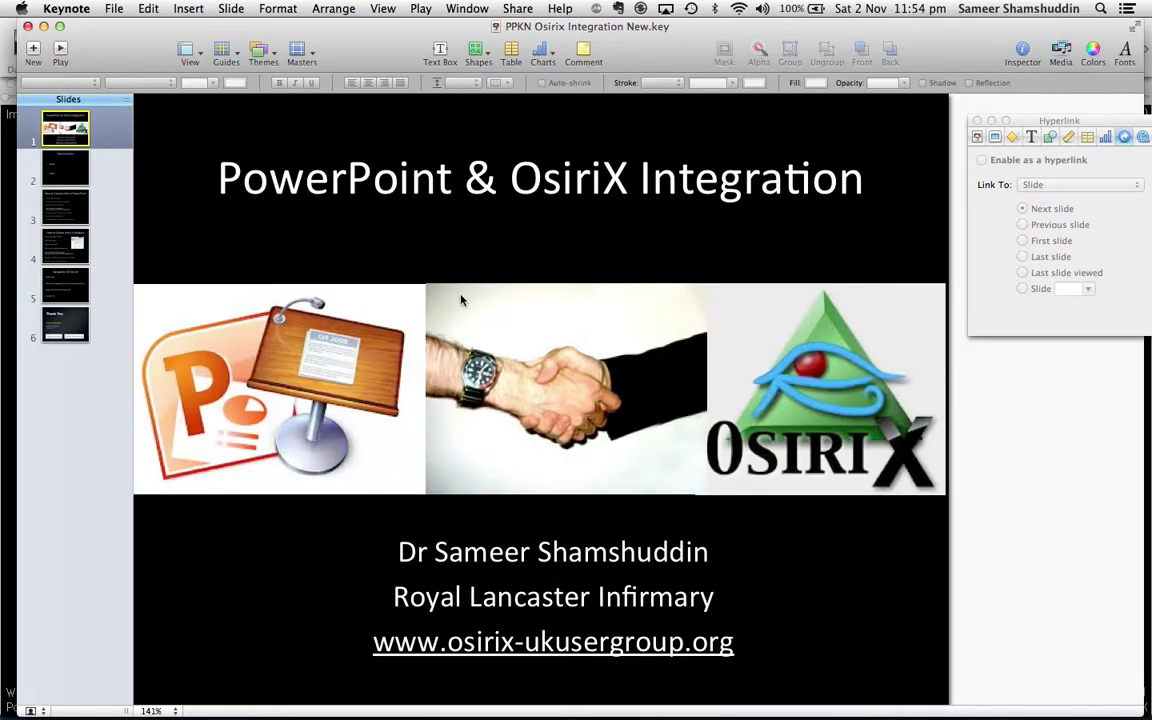